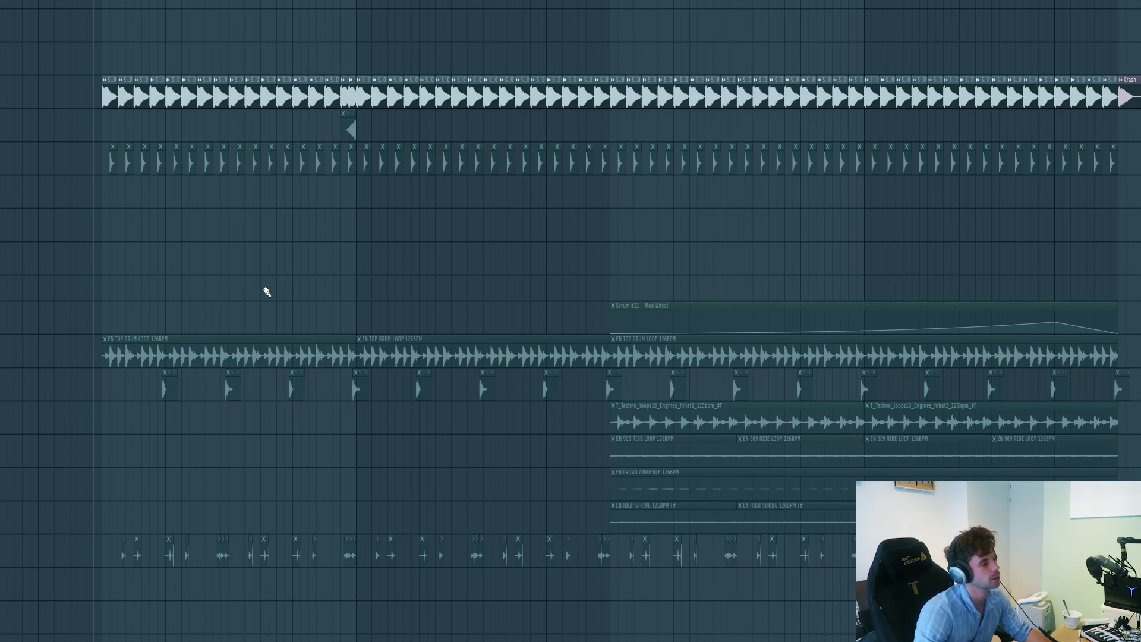
- Unmute the offbeat hi-hat track and play it with the kicks, adding the top drum loop from bar 13
key(space)
key(space)
click(1, 158)
key(space)
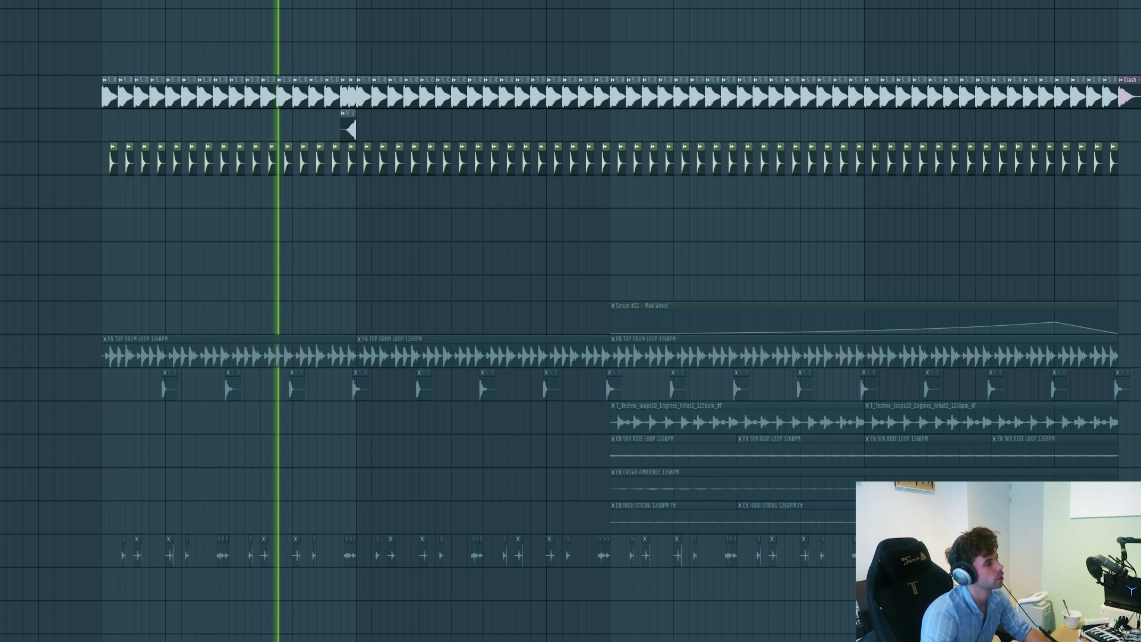
key(space)
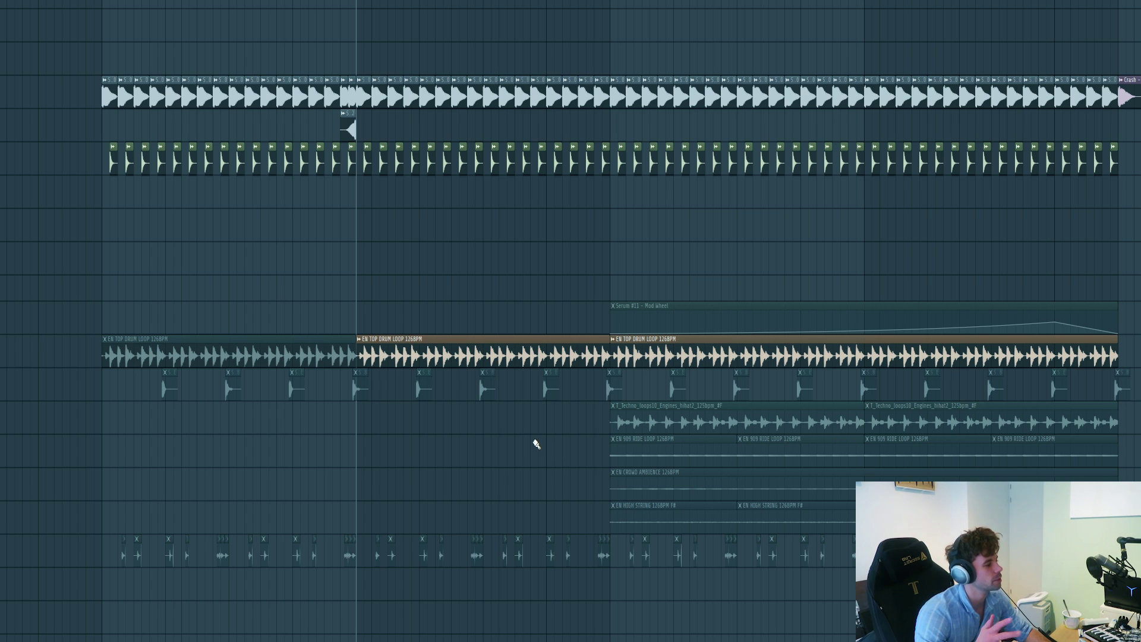
key(space)
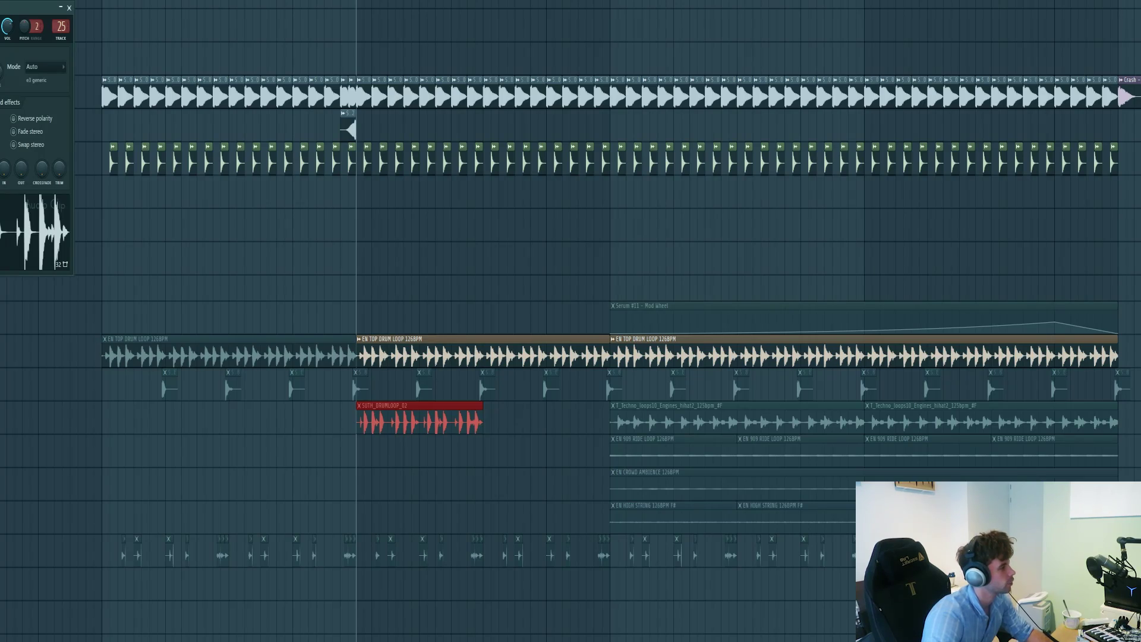
- Review the sample settings of SUTH_DRUMLOOP_02 and delete its full-length clip from the playlist
drag(0, 12, 344, 88)
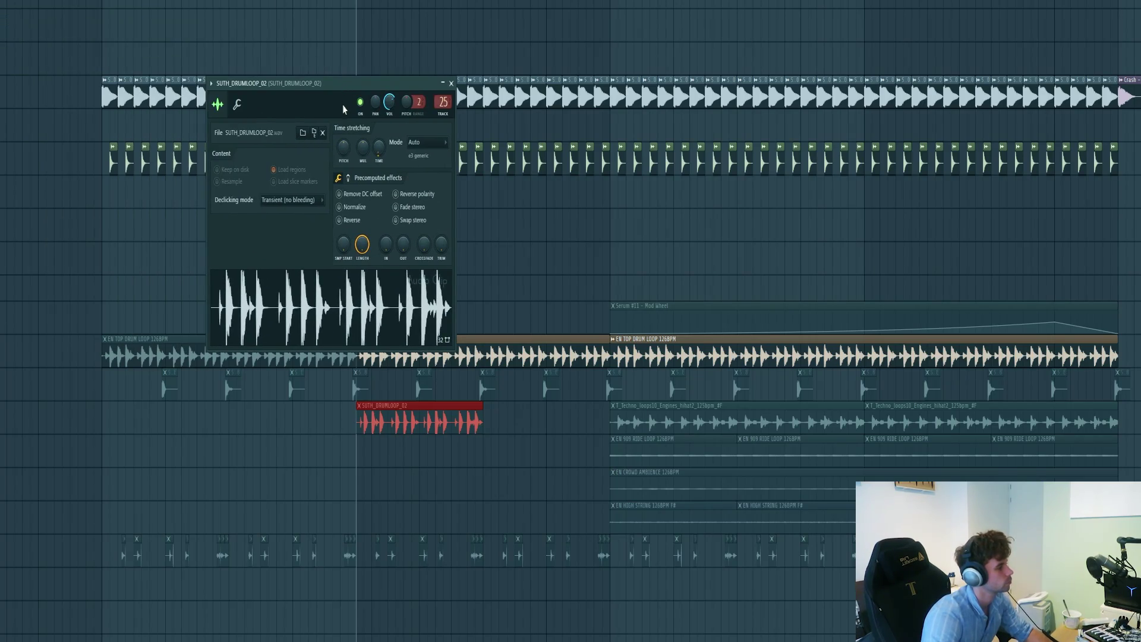
right_click(453, 427)
- Play the chopped SUTH_DRUMLOOP_02 slices on their own, then unmute the hi-hats and percussion and play them together
scroll(595, 589, up, 3)
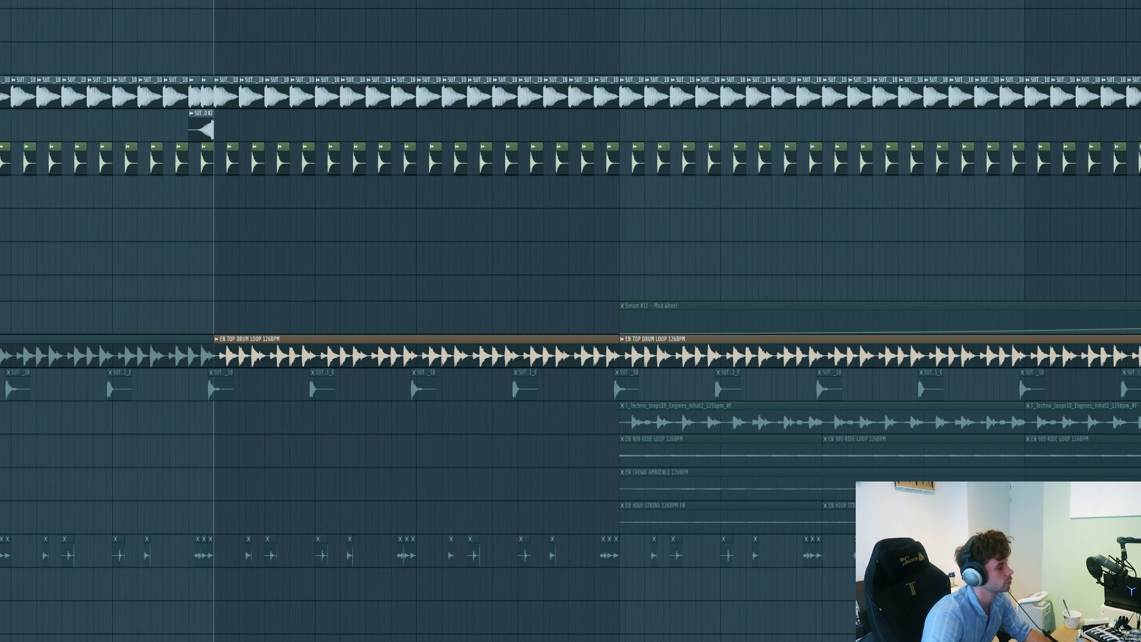
scroll(212, 612, up, 4)
key(space)
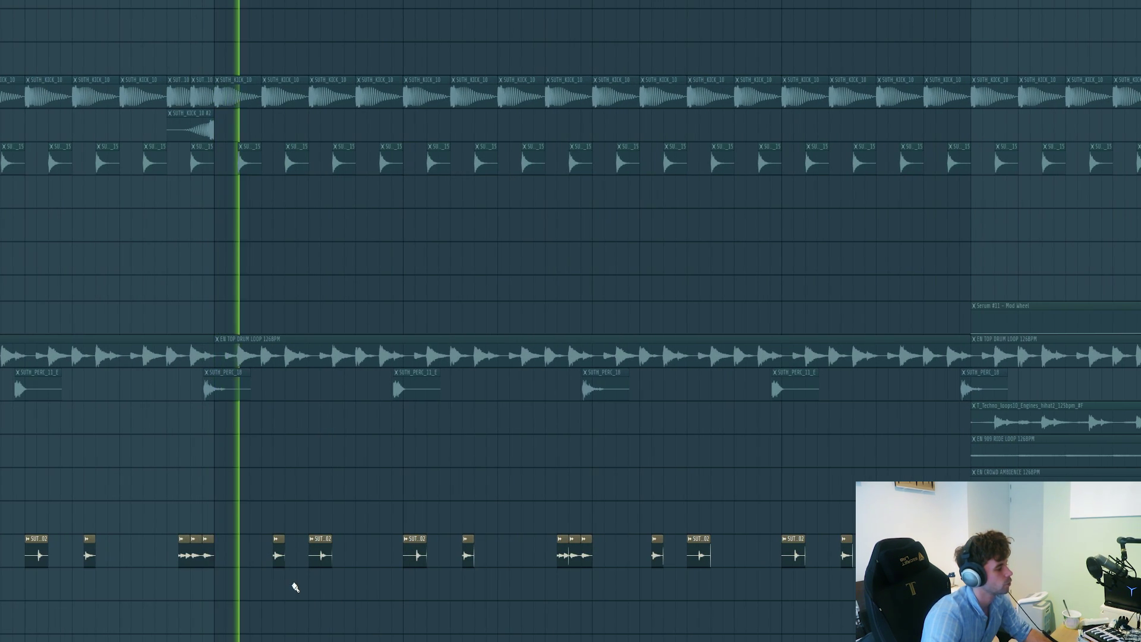
scroll(293, 590, down, 3)
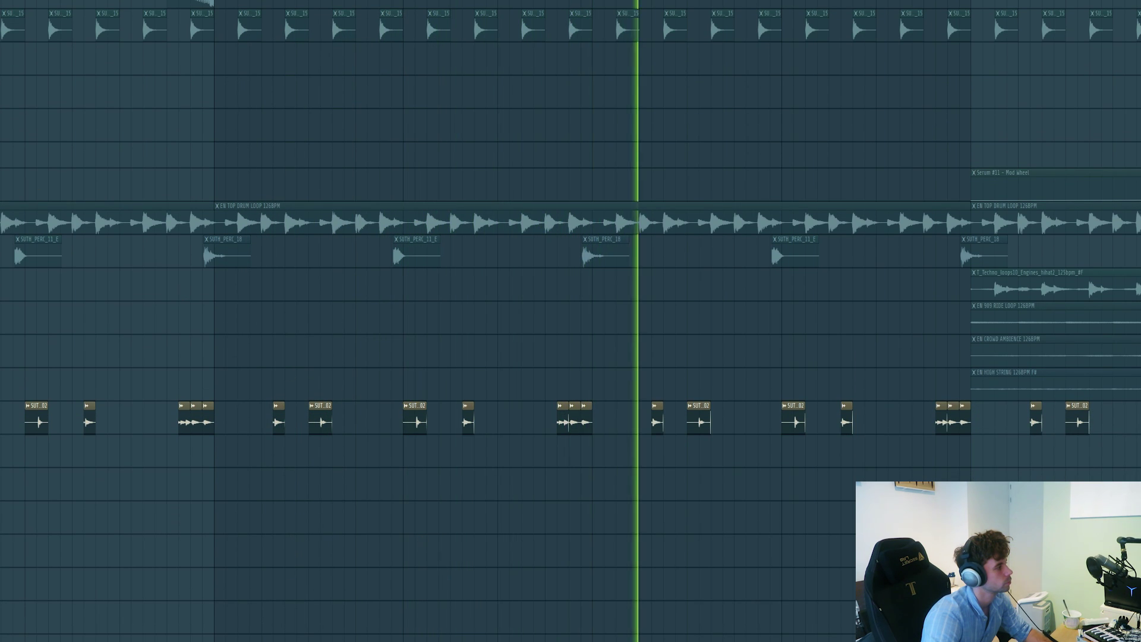
click(1, 25)
key(space)
key(space)
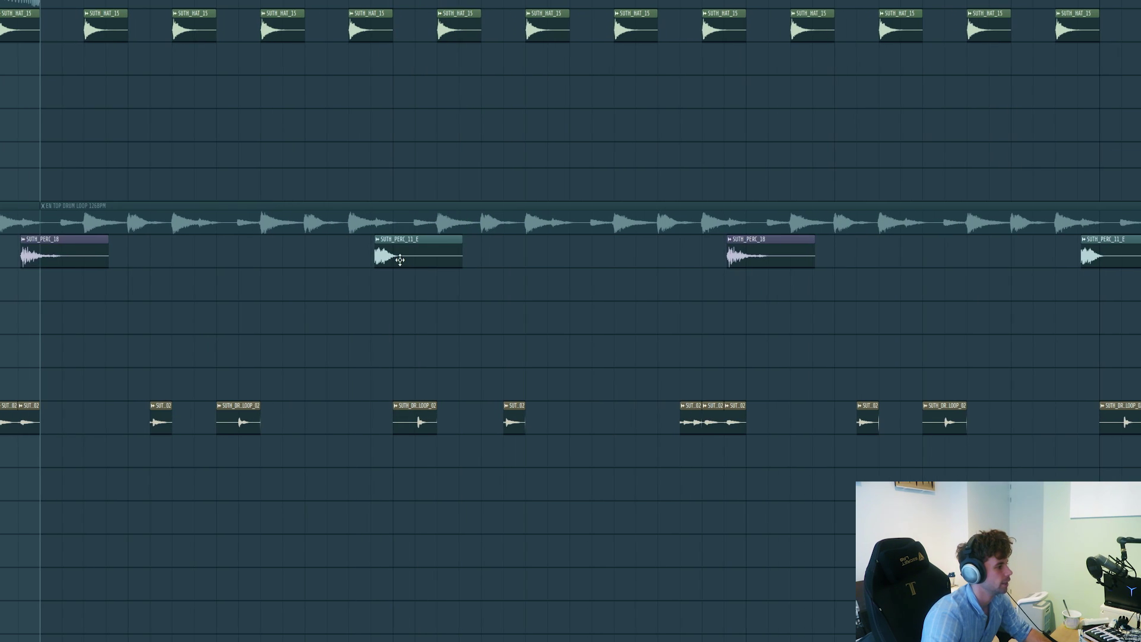
- Inspect the sample settings of the SUTH_PERC_11_E and SUTH_PERC_18 percussion hits
double_click(400, 260)
drag(24, 6, 396, 70)
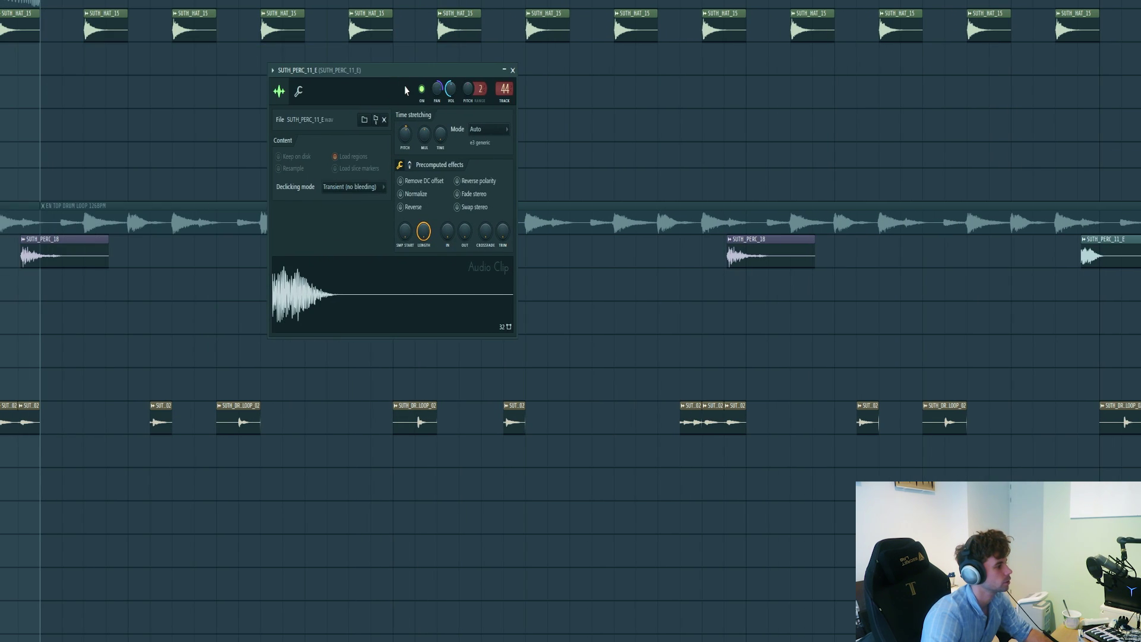
double_click(743, 261)
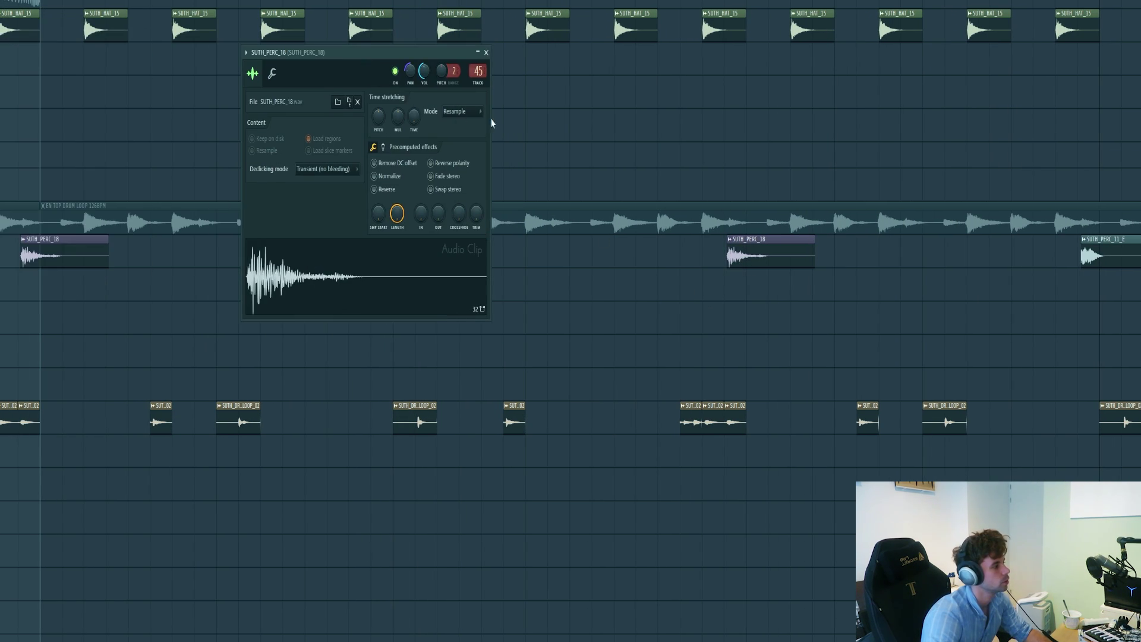
key(Escape)
- Play the kicks, hi-hats, top drum loop, percussion and drum loop slices together from bar 13
scroll(436, 223, down, 5)
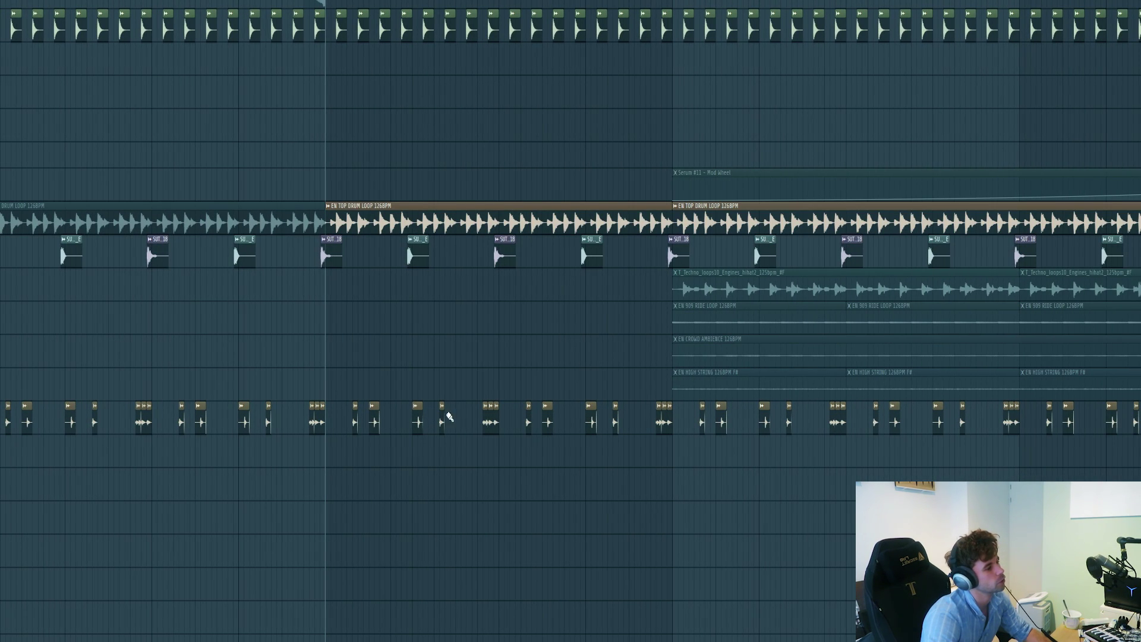
scroll(449, 416, up, 3)
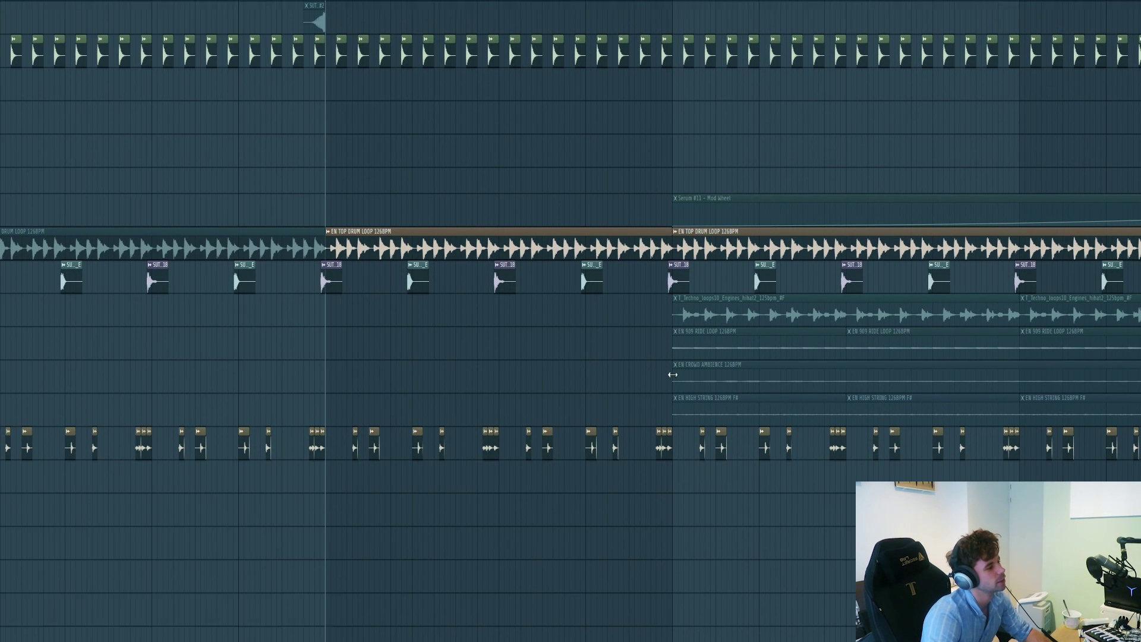
key(space)
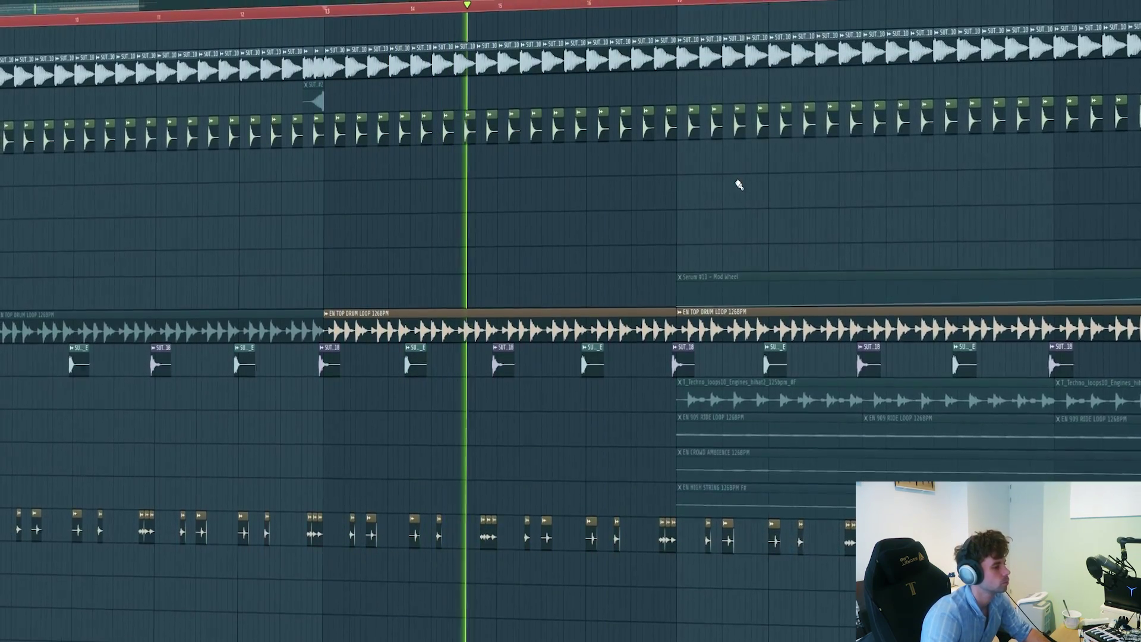
key(space)
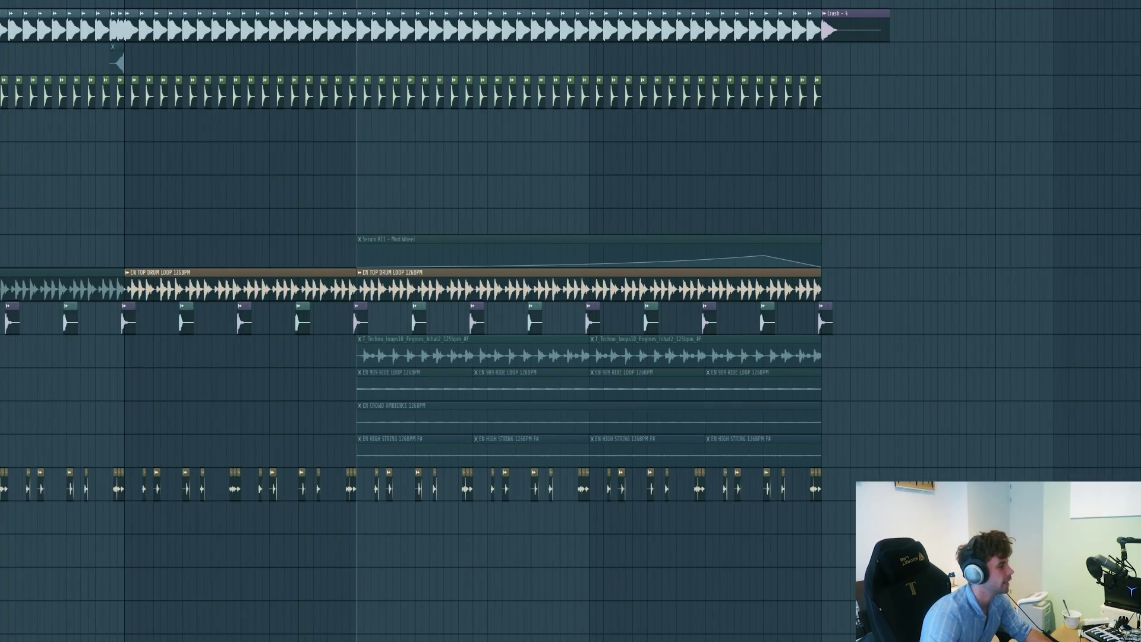
- Inspect the sample settings of the techno hi-hat loop, crowd ambience and high string clips, and listen to the layers
double_click(405, 357)
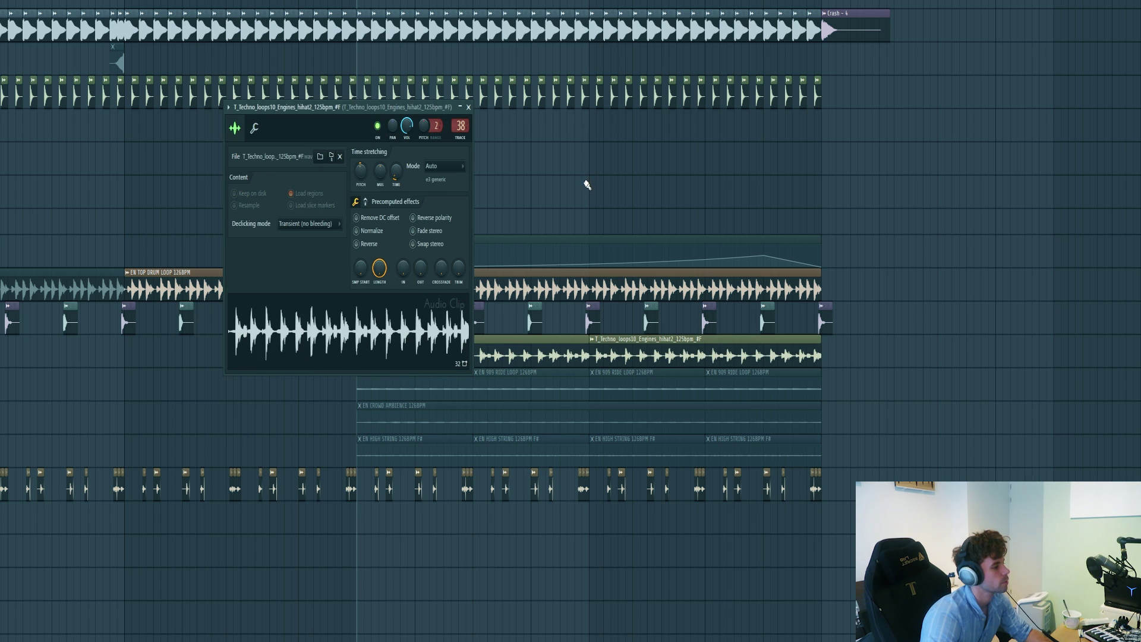
key(Escape)
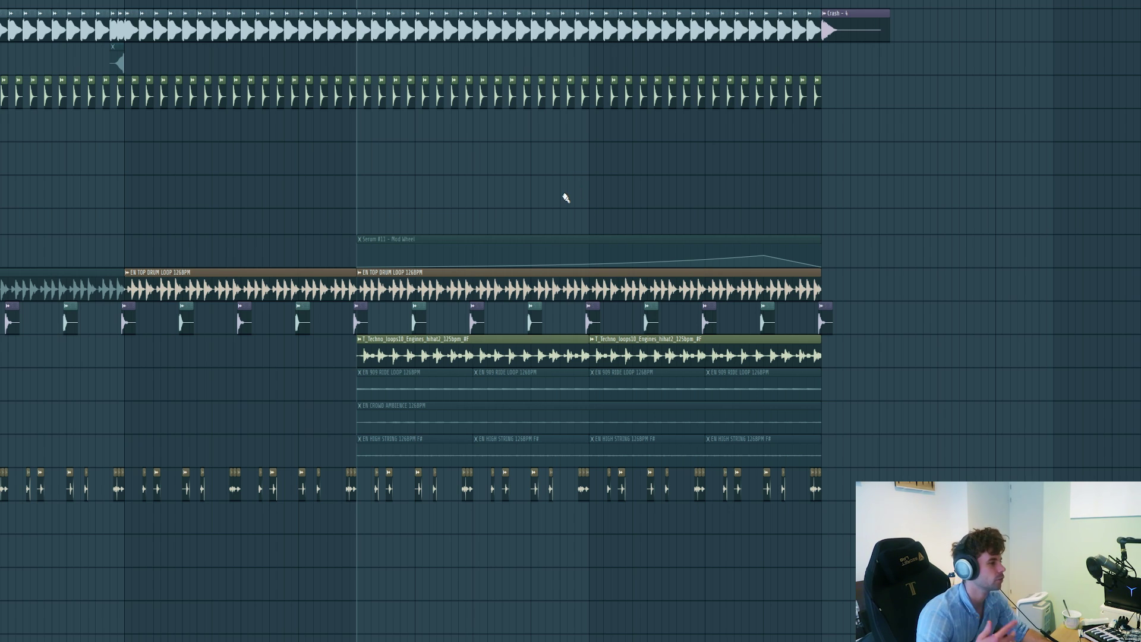
double_click(235, 290)
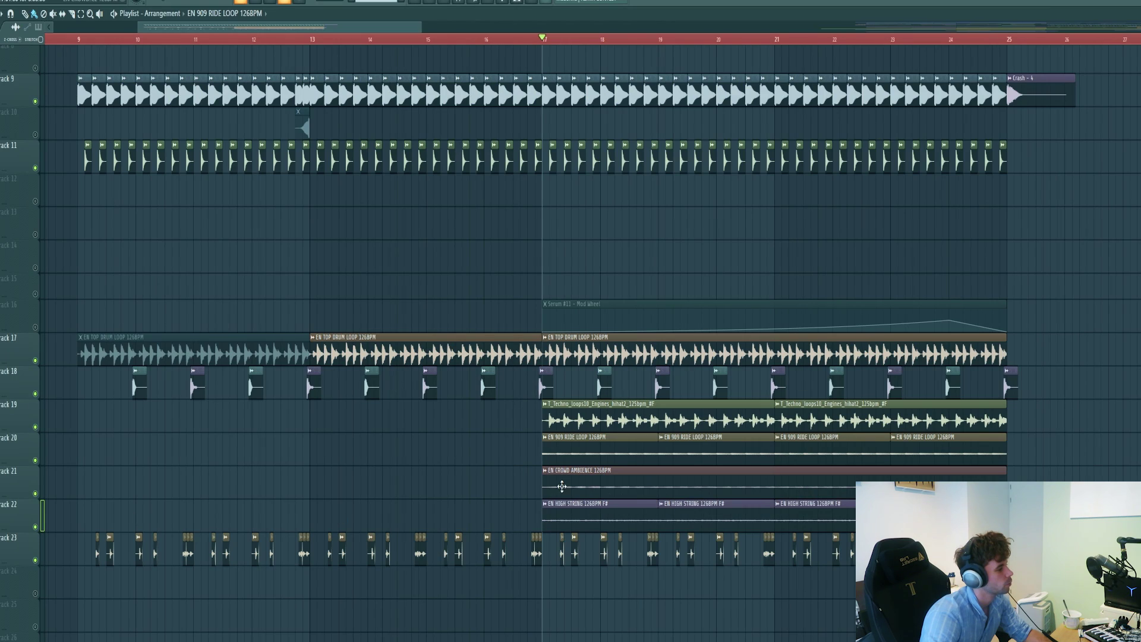
double_click(380, 419)
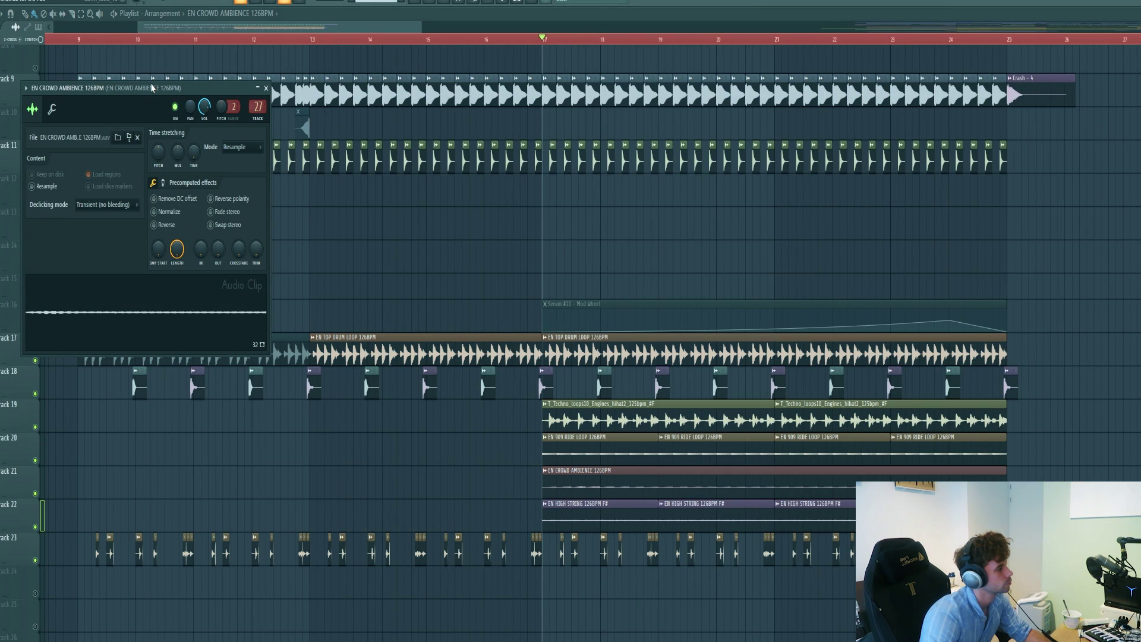
drag(151, 88, 226, 137)
double_click(584, 504)
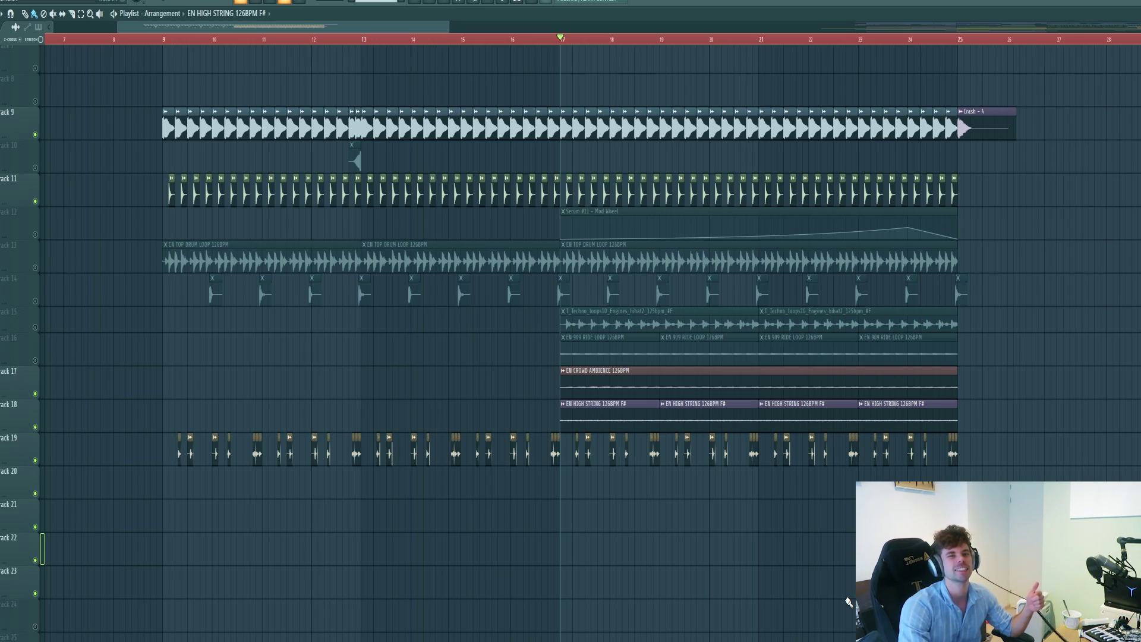
key(space)
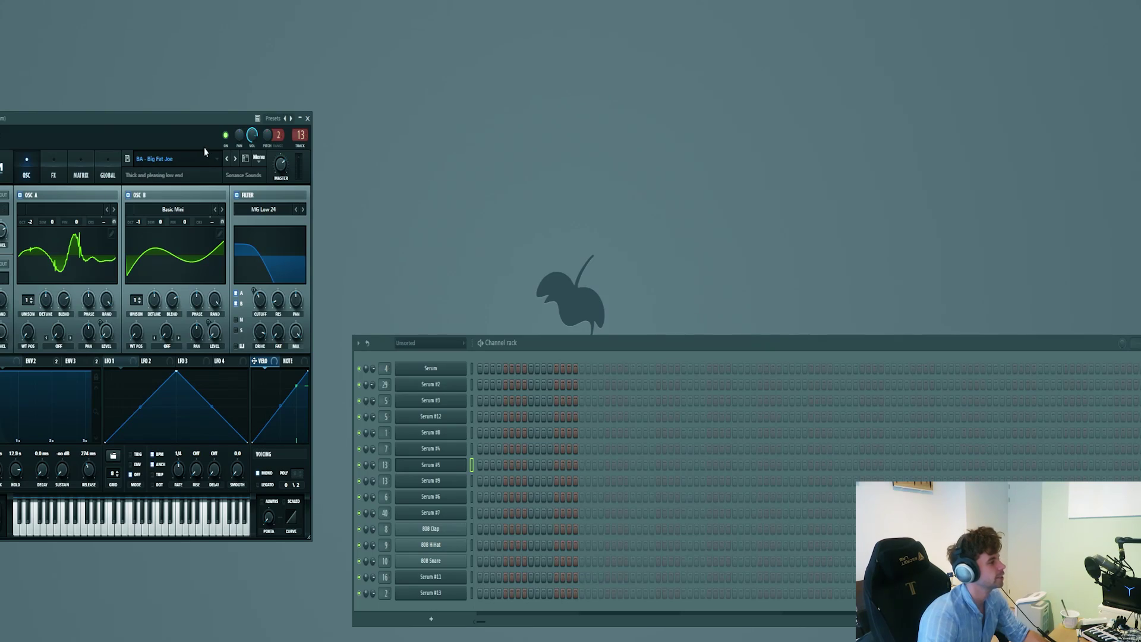
- Open the piano roll of the Serum #5 bass channel that uses the BA - Big Fat Joe preset
drag(204, 120, 281, 113)
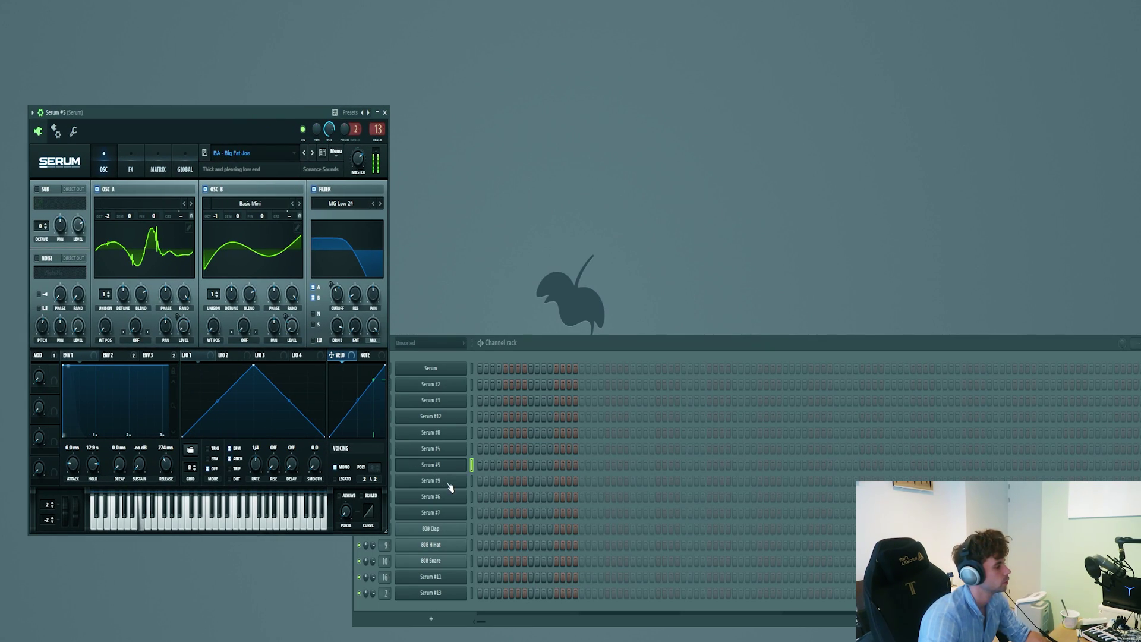
right_click(440, 466)
click(479, 469)
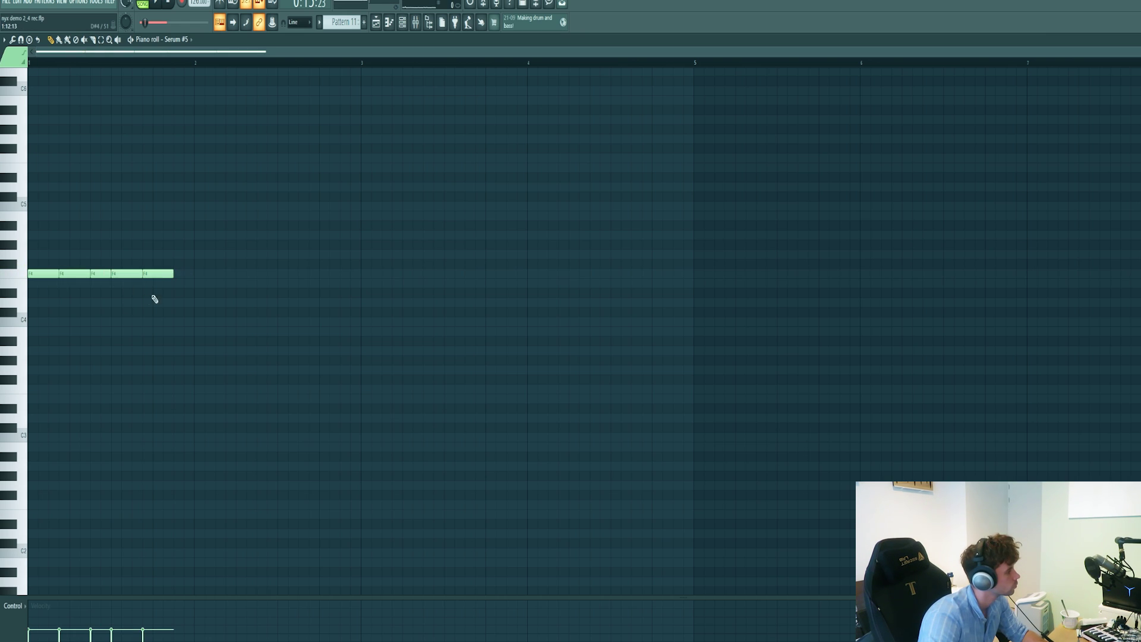
- Shape the end of the first bar's bassline with a D#4 note followed by a short F#4 note, and play it
click(151, 3)
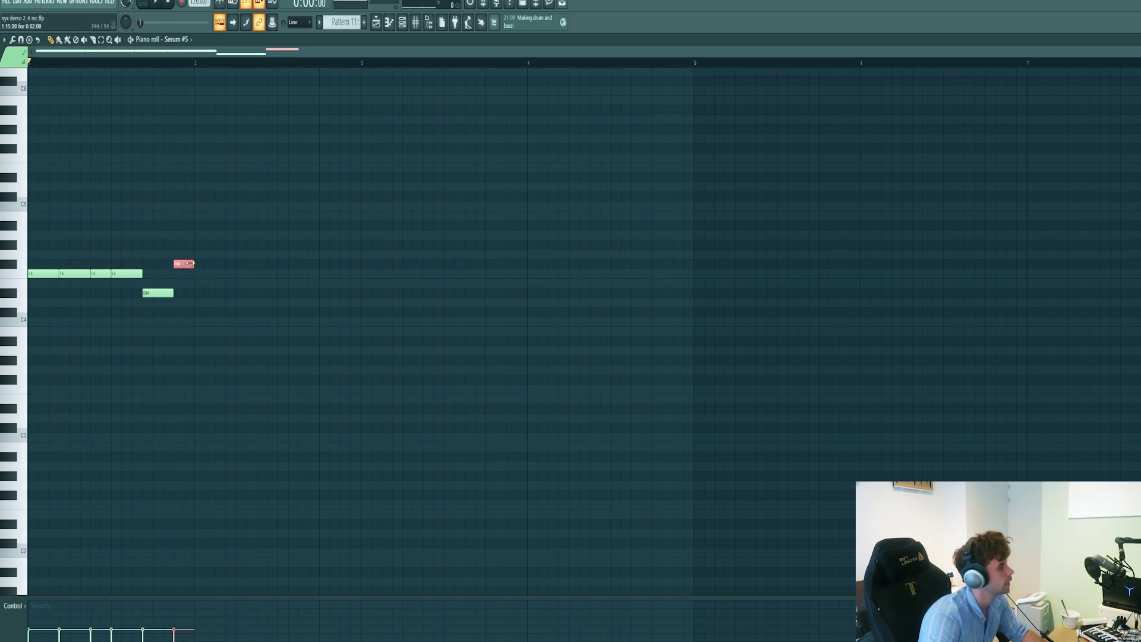
key(space)
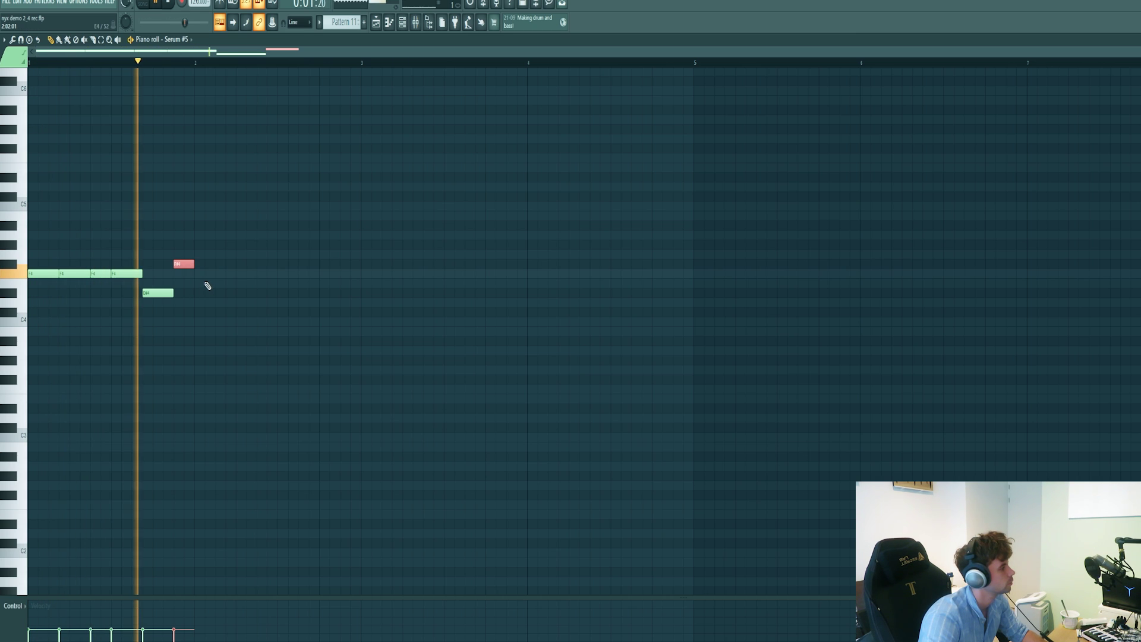
key(space)
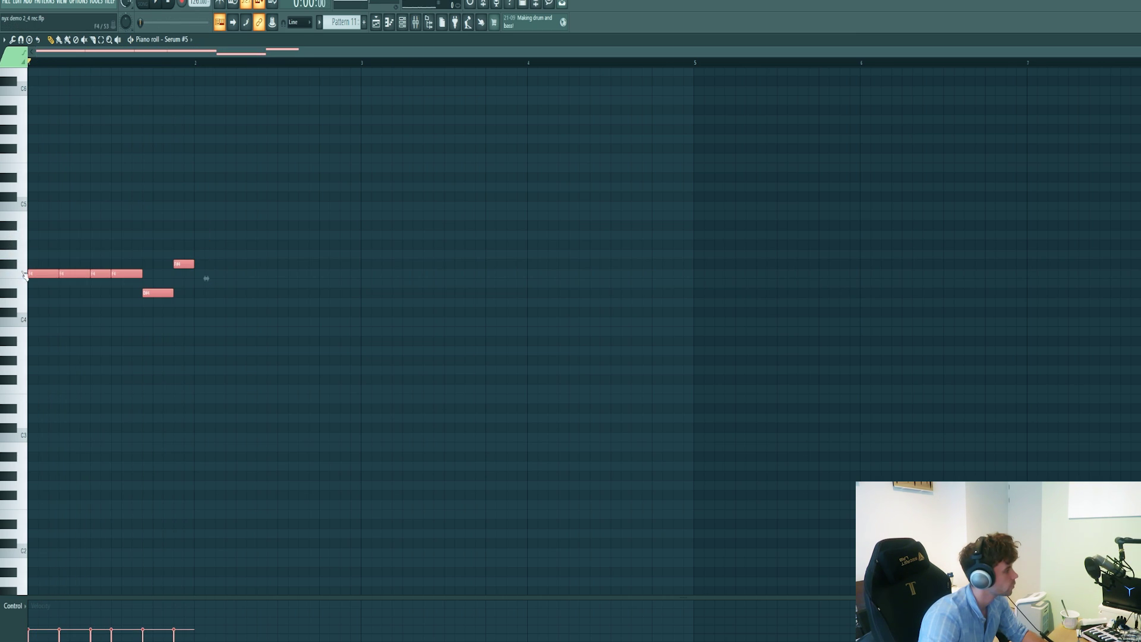
- Duplicate the one-bar bass phrase into bar 2, set its last two notes to F#4 and A#4, and play it
key(ctrl+b)
key(ctrl+d)
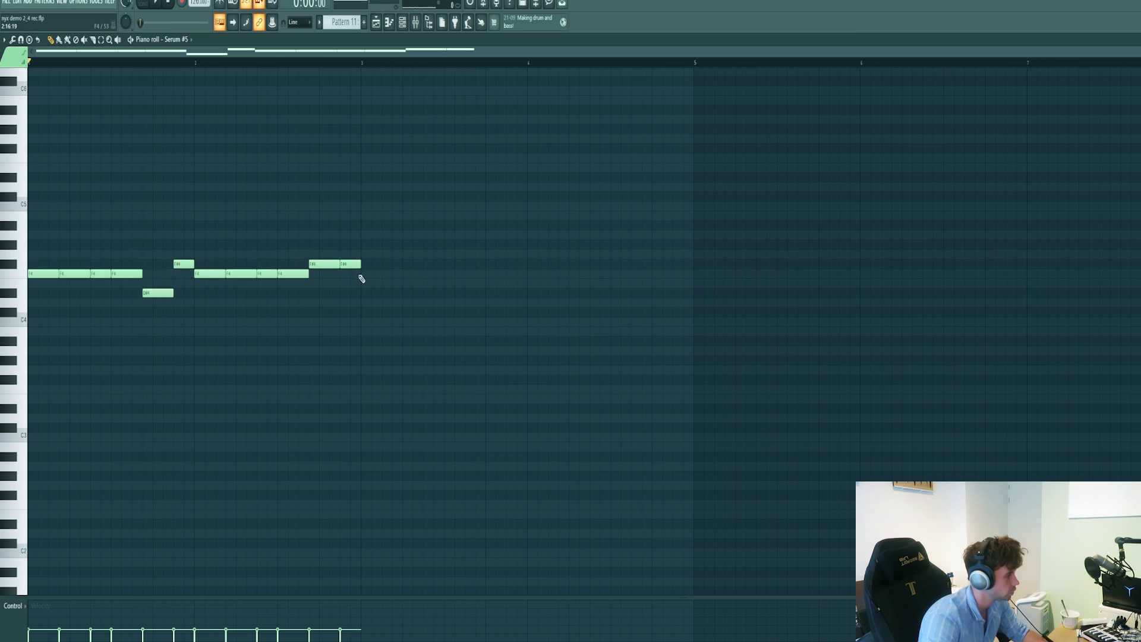
drag(347, 265, 350, 225)
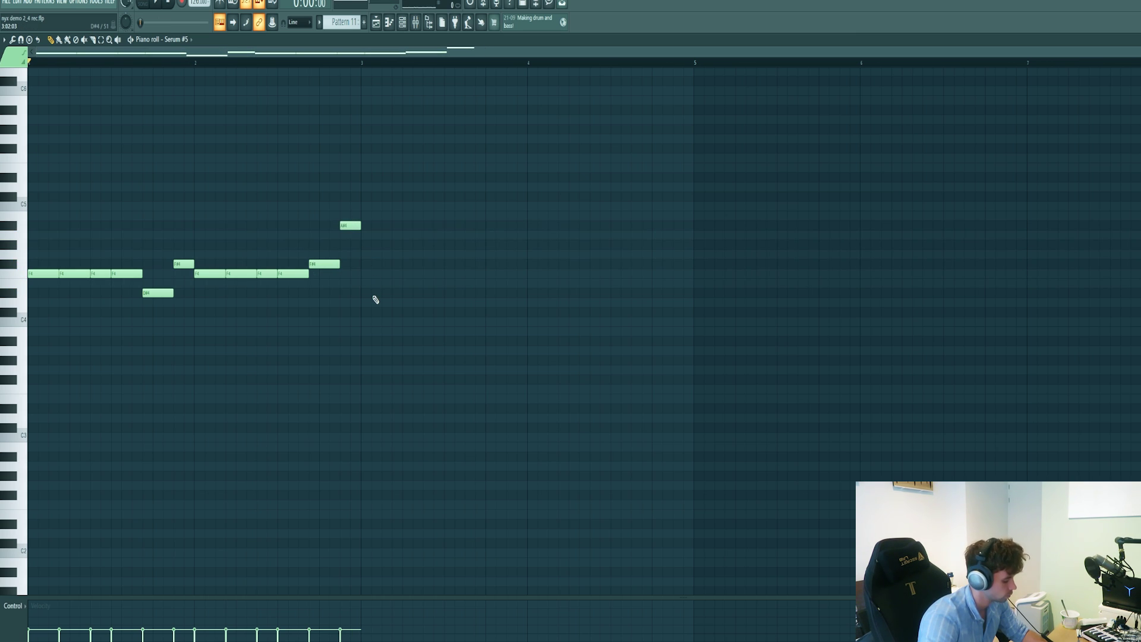
key(space)
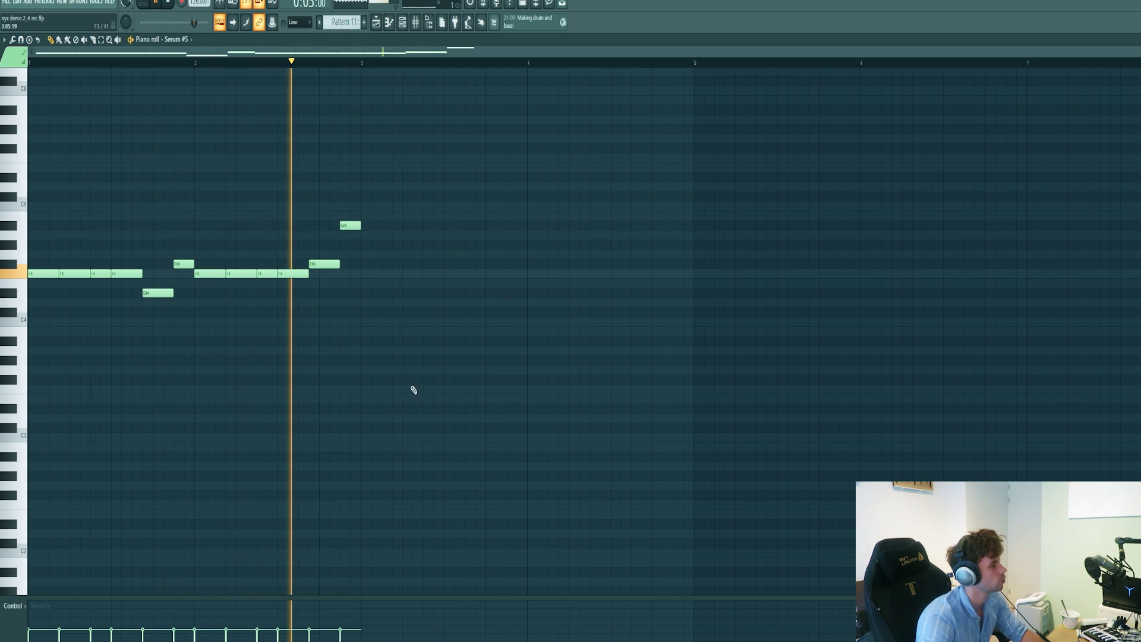
- Duplicate the two-bar bass phrase to fill four bars and play the bassline
key(ctrl+b)
key(space)
key(space)
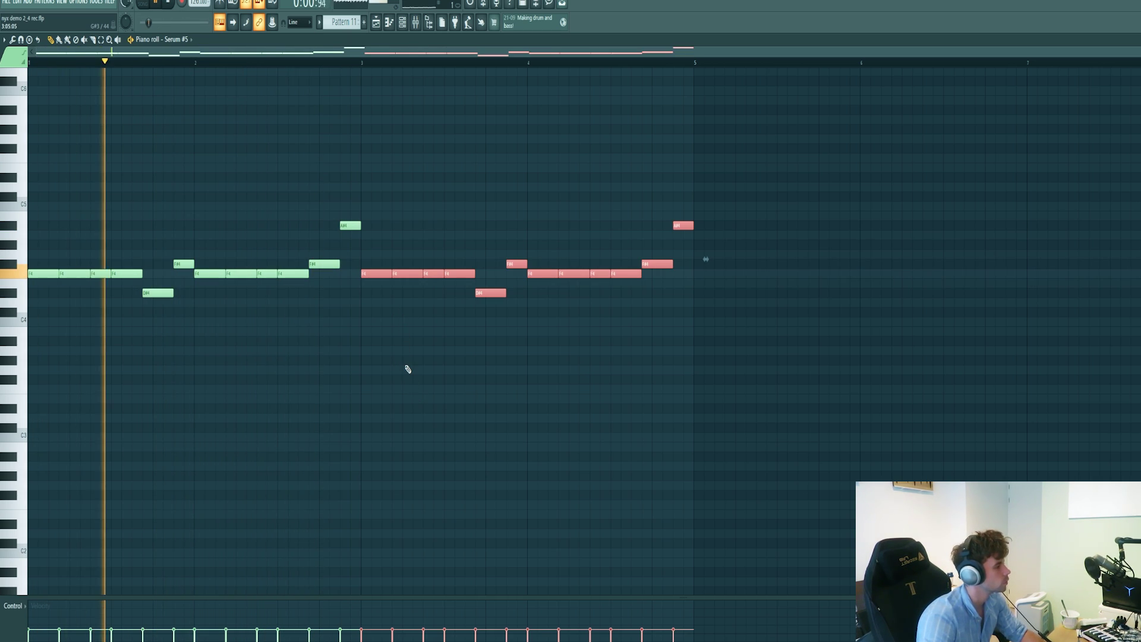
- Inspect the RBass Mono and Kickstart effects on the bass's Serum mixer track while the bassline plays
click(416, 25)
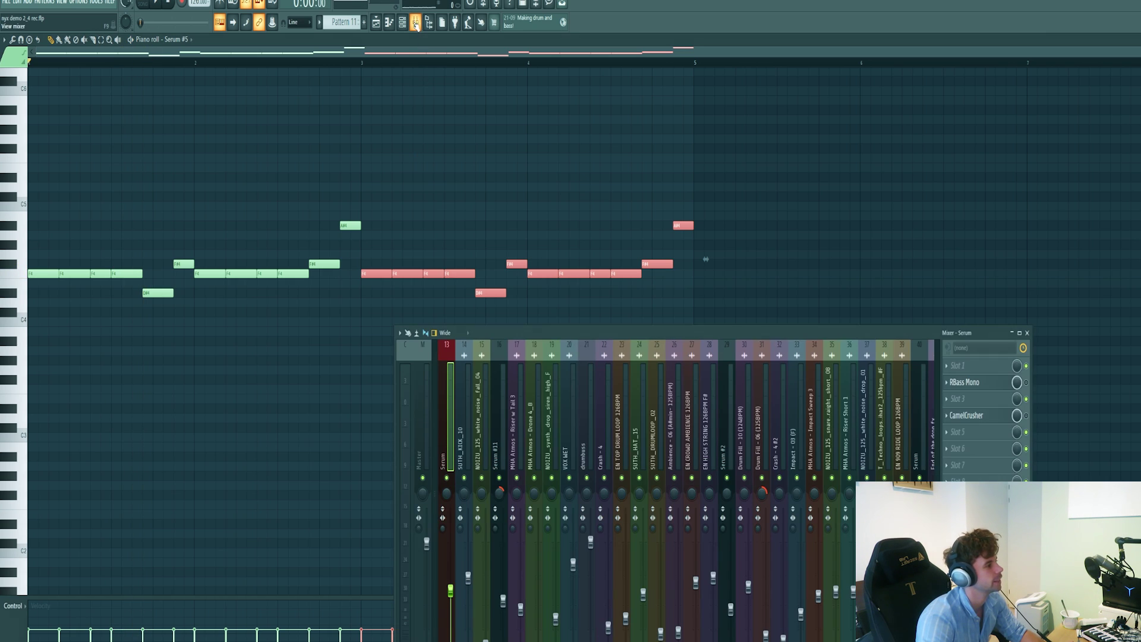
click(981, 382)
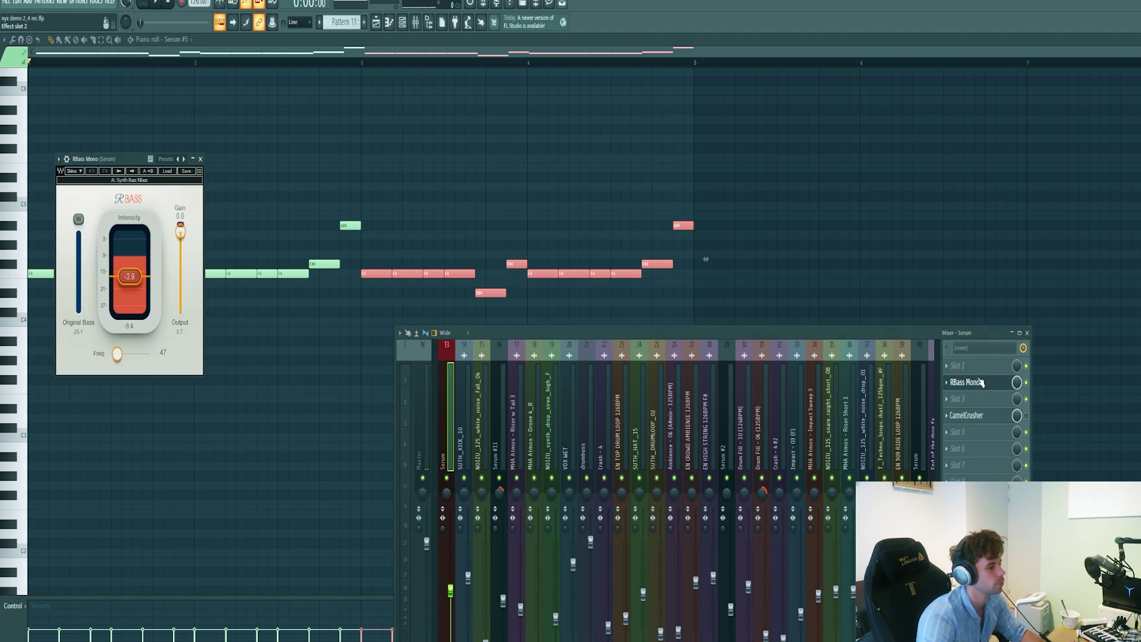
drag(119, 163, 284, 172)
key(space)
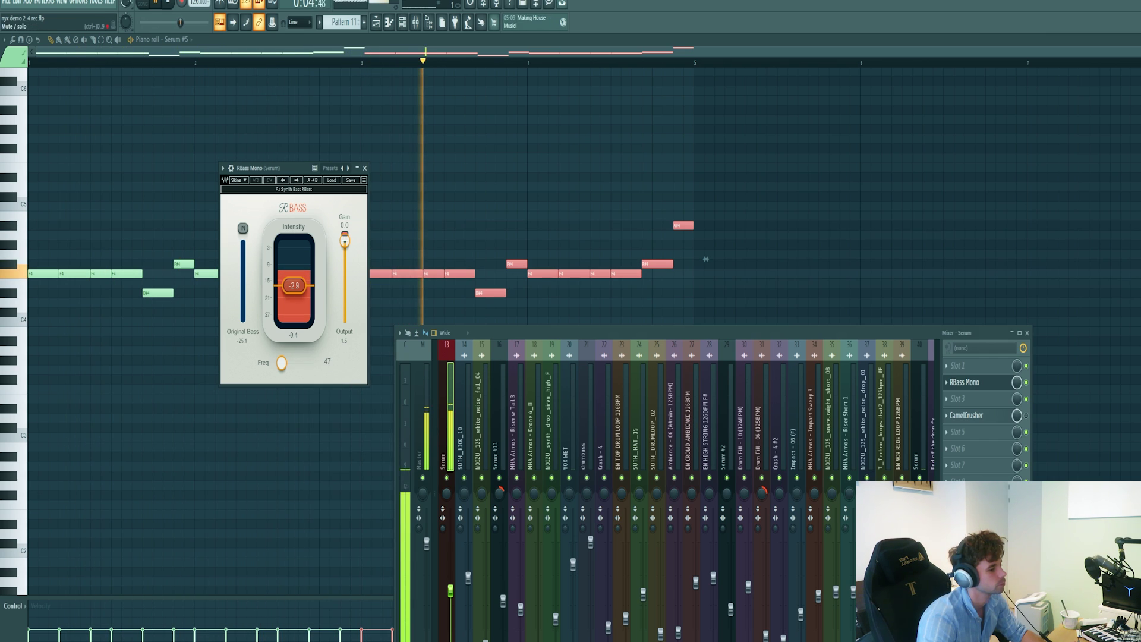
click(975, 515)
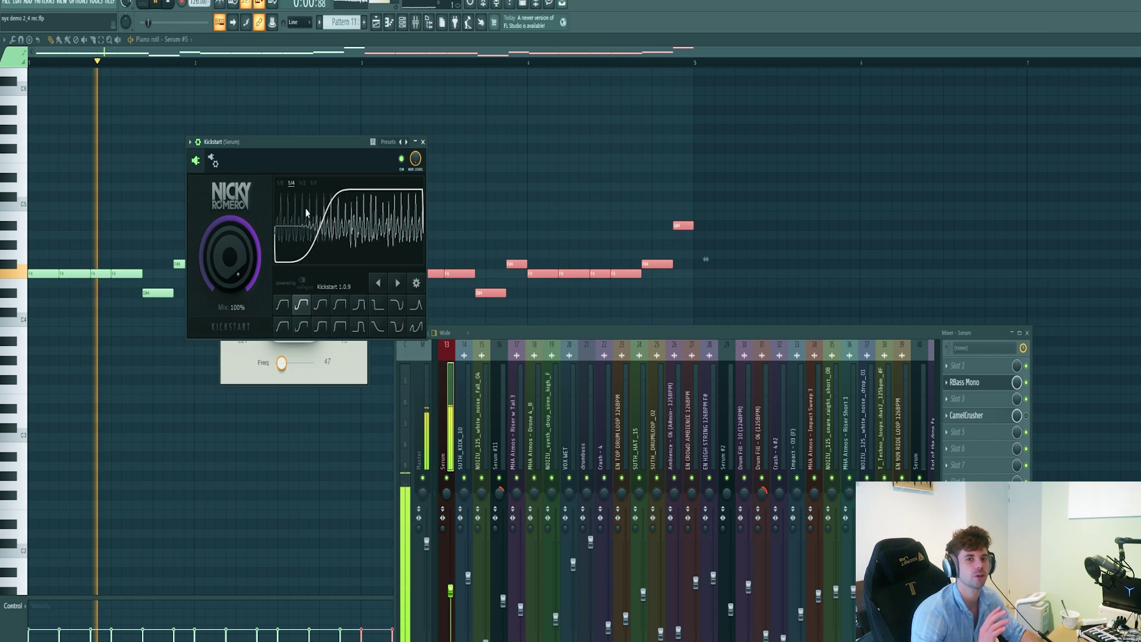
- Return to the playlist and play the arrangement from bar 9 with the Pattern 11 bassline
click(376, 24)
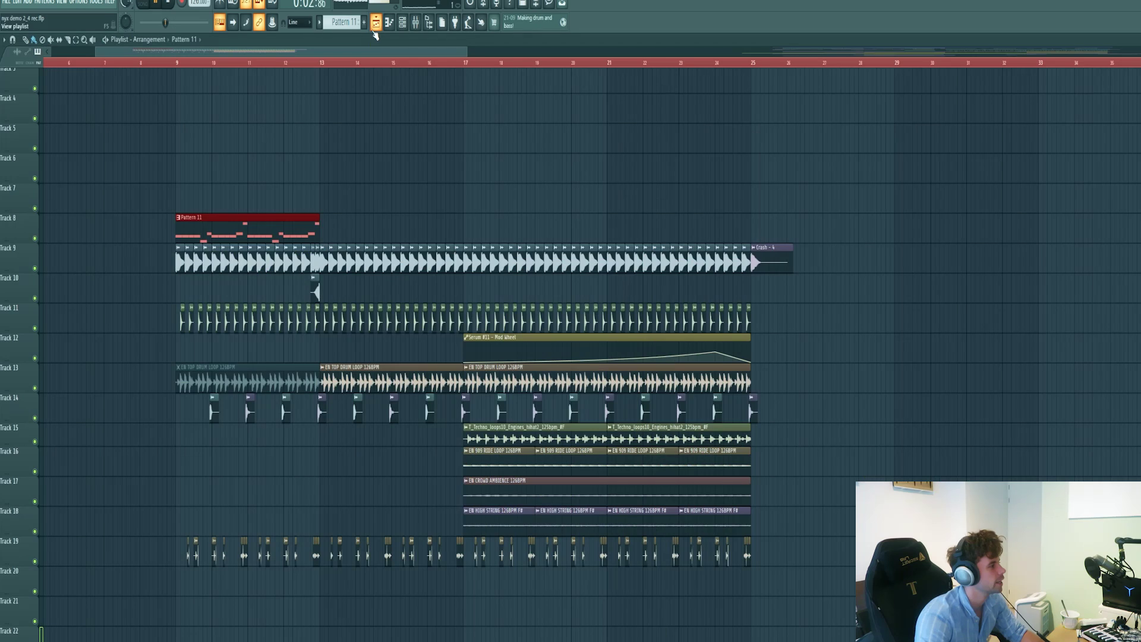
click(165, 66)
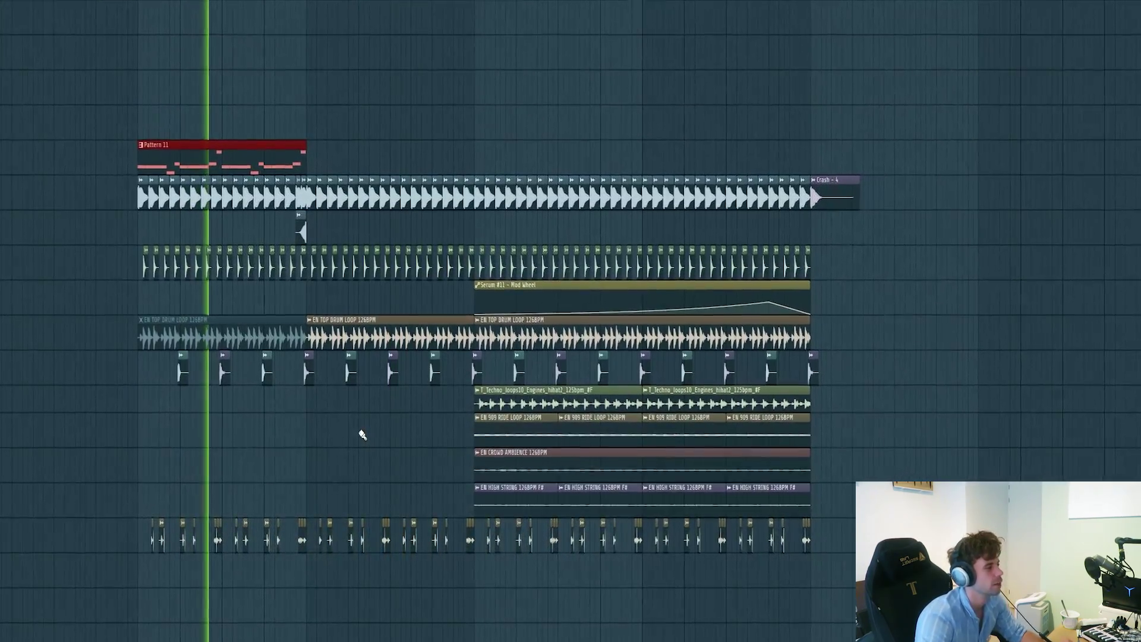
- Stop playback and load the Lead - Connection 1 preset from Dirty Tech Vol. 4 into Serum #3
key(space)
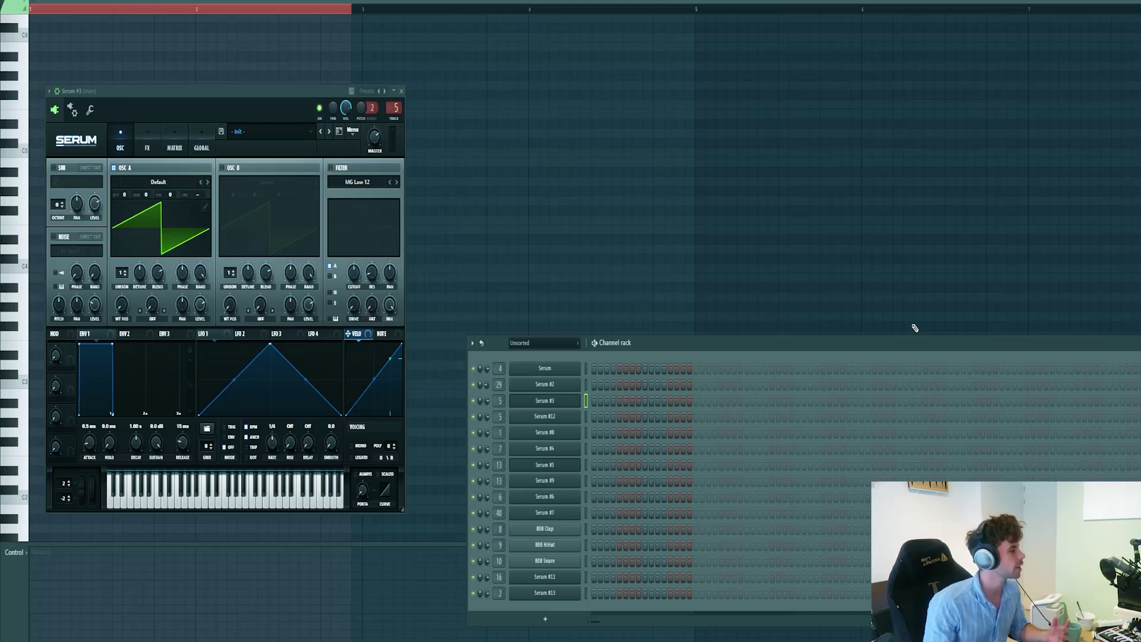
drag(225, 96, 258, 86)
click(296, 122)
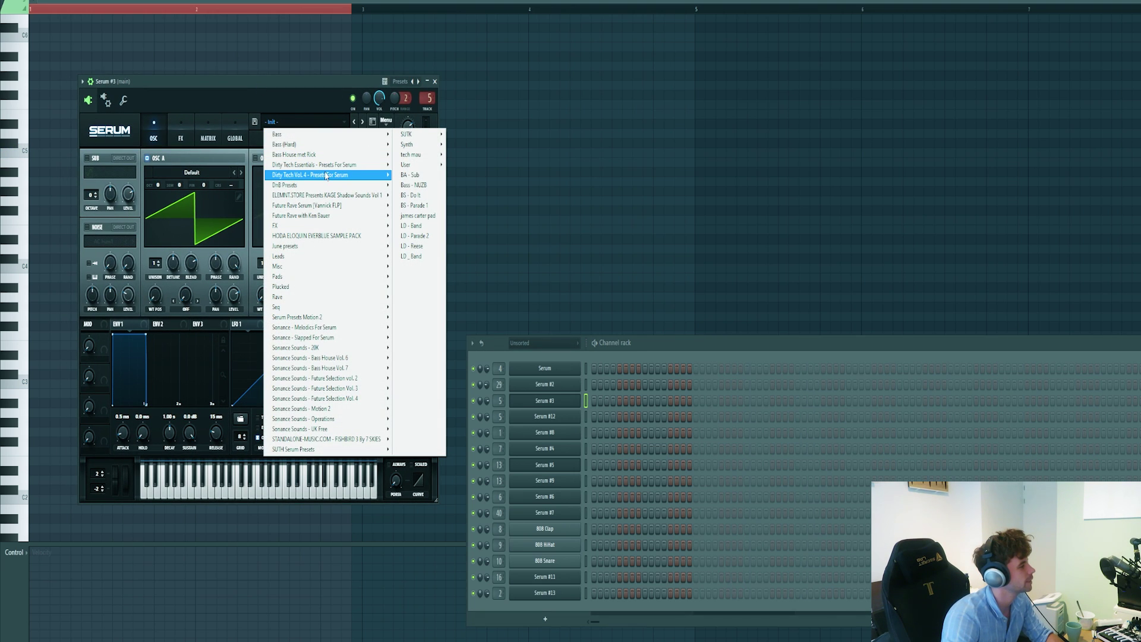
mouse_move(365, 176)
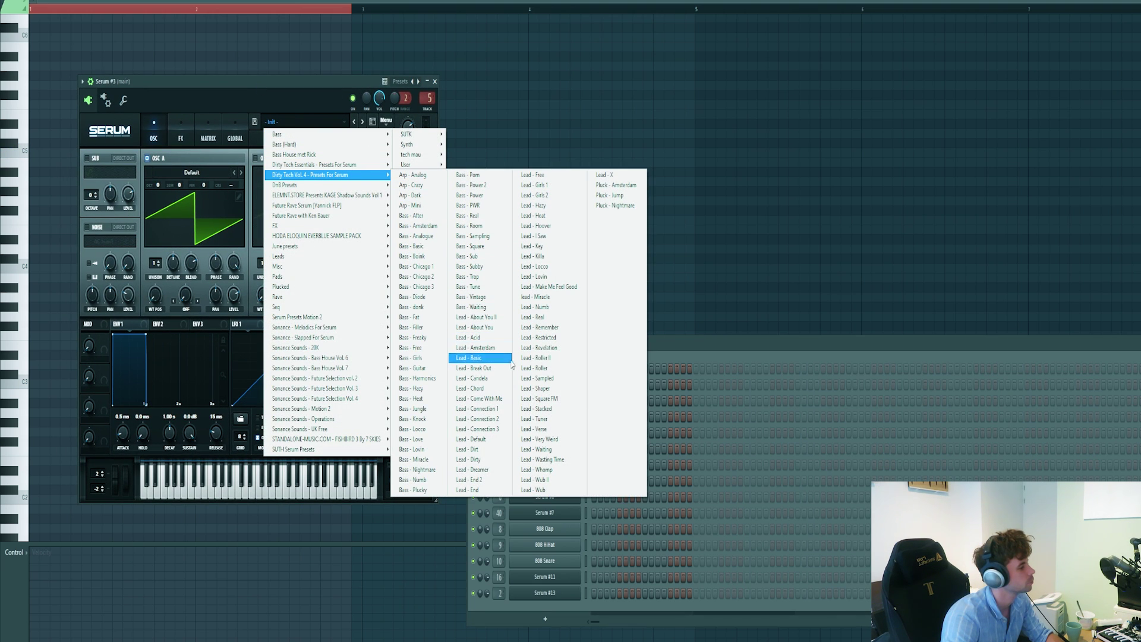
click(502, 407)
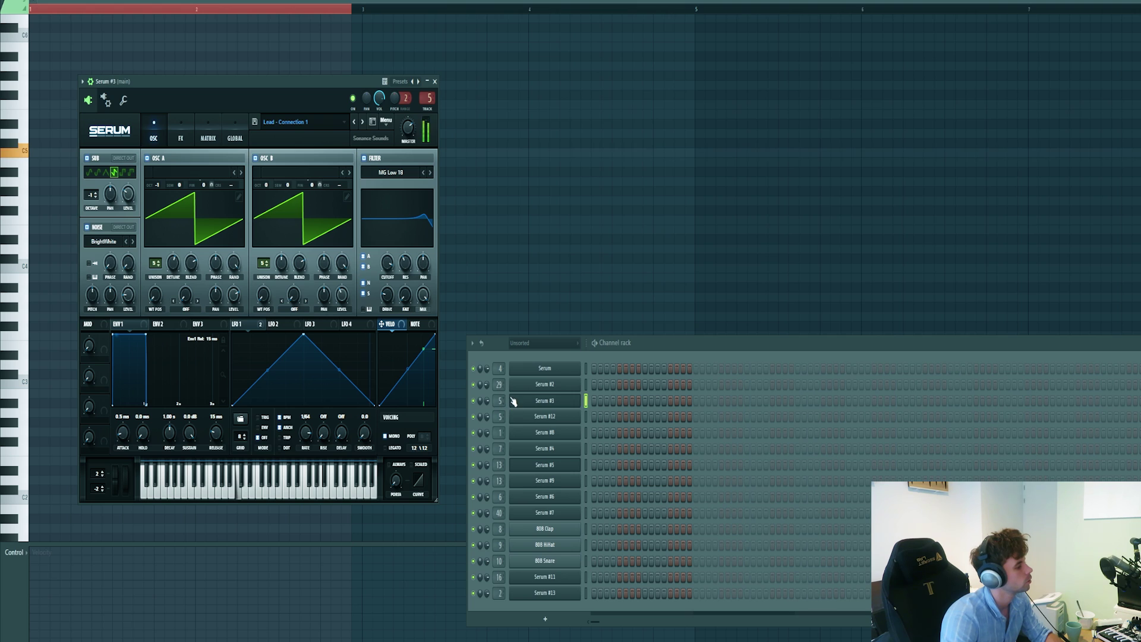
- Draw a three-beat F4 note from the start of bar 1 for Serum #3, followed by a one-beat D#4 note
drag(541, 292, 143, 235)
click(156, 230)
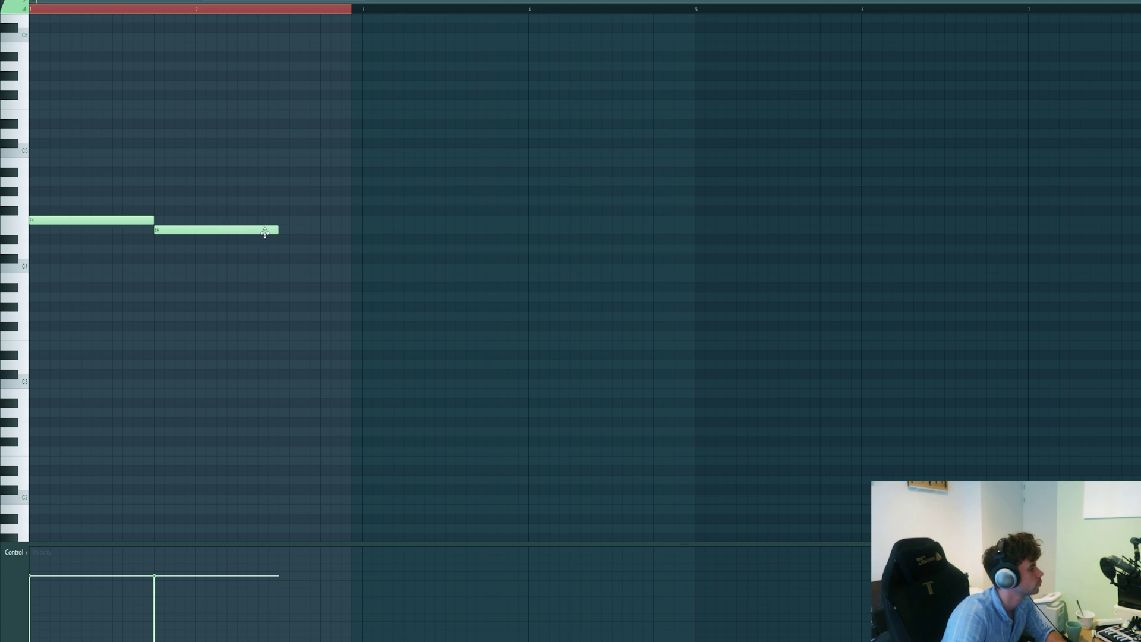
drag(275, 231, 169, 239)
click(184, 239)
right_click(190, 239)
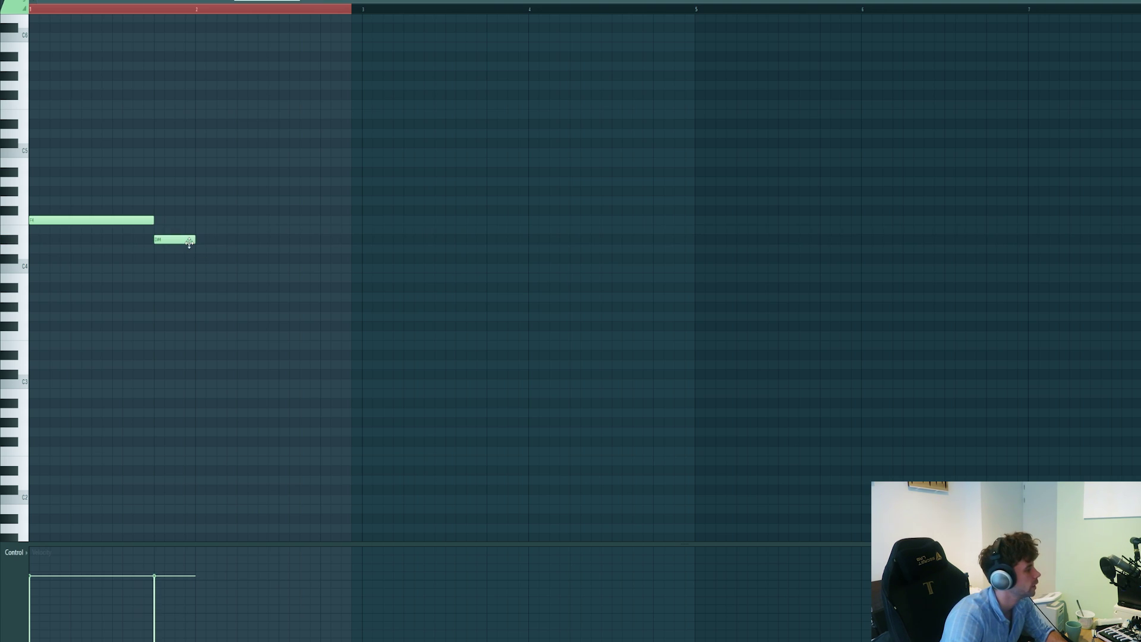
- Add a two-beat F#4 note at the start of bar 2 and a one-beat F4 after it, and play the melody
click(186, 220)
drag(263, 221, 278, 210)
key(space)
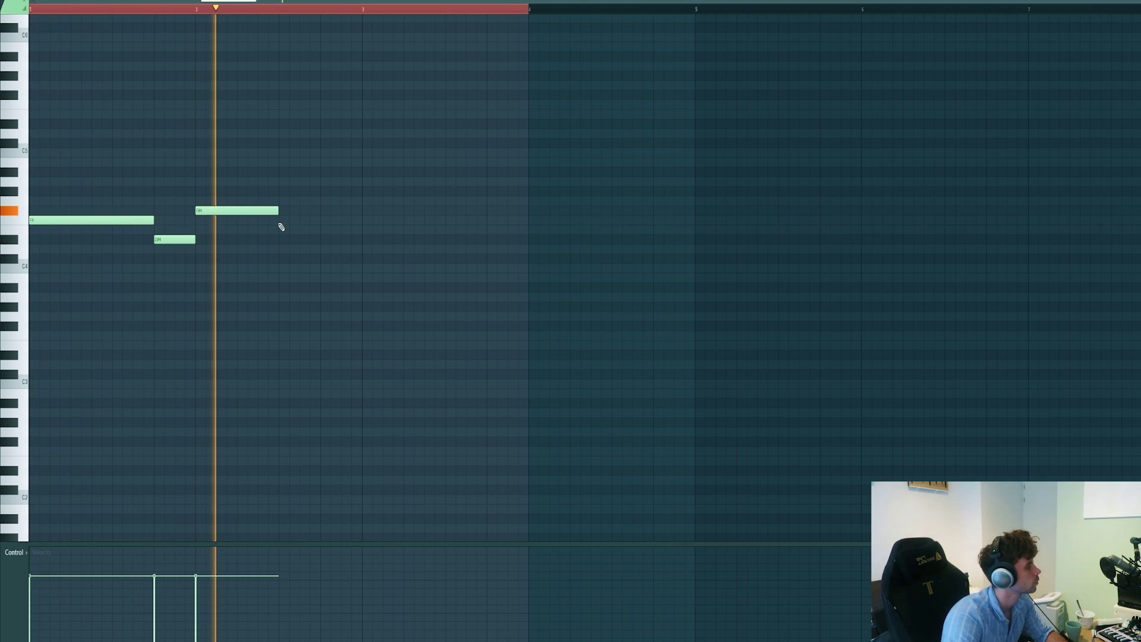
click(280, 223)
drag(359, 220, 321, 220)
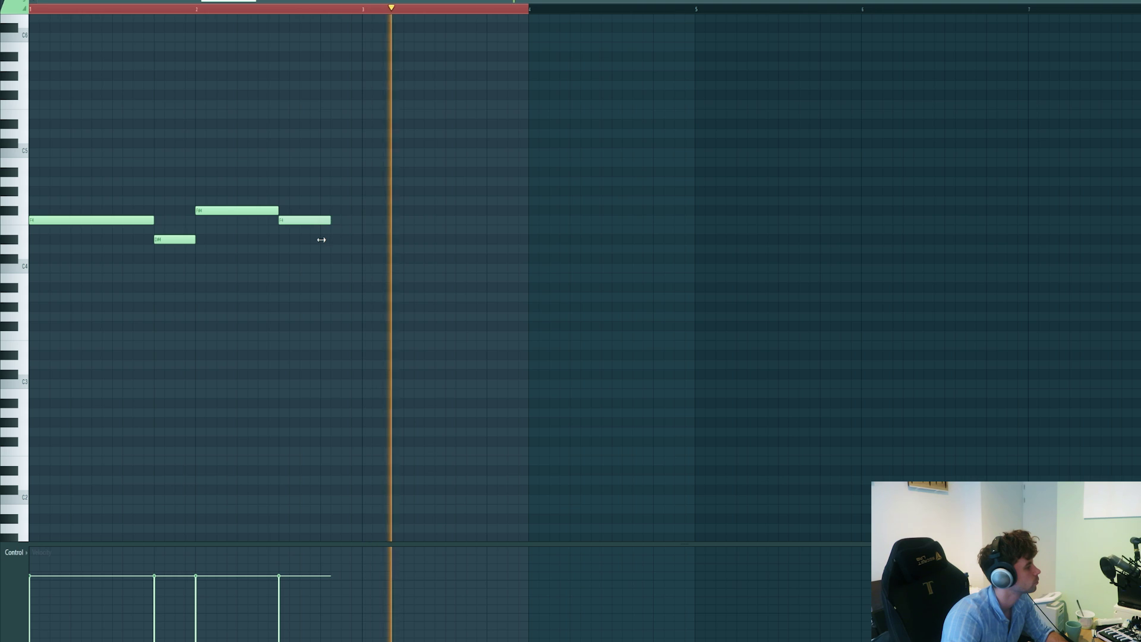
key(space)
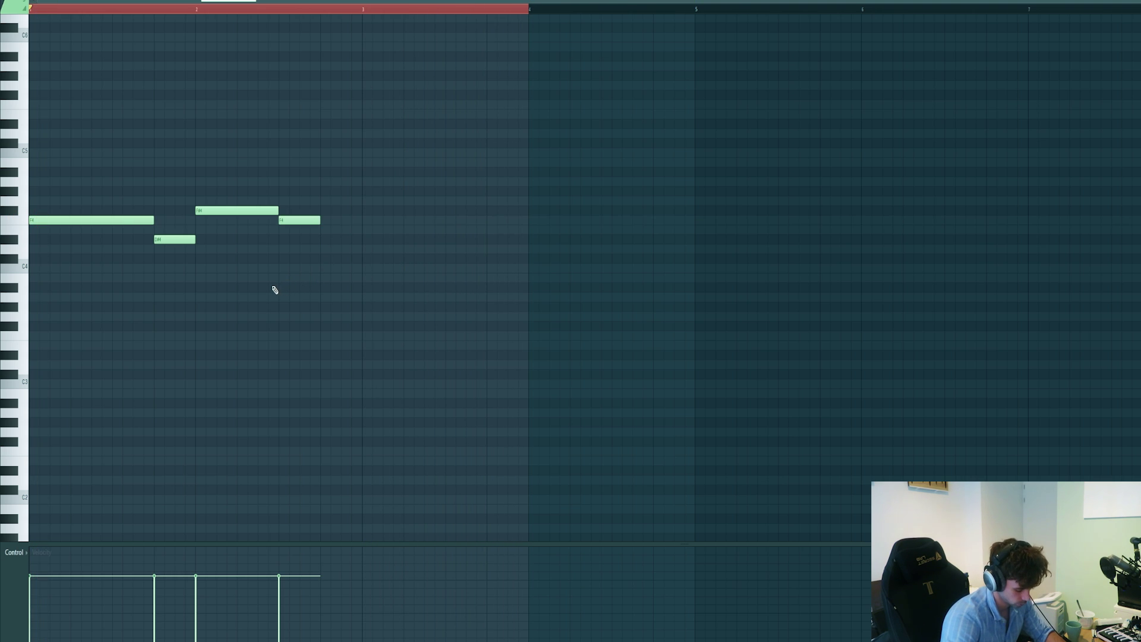
key(space)
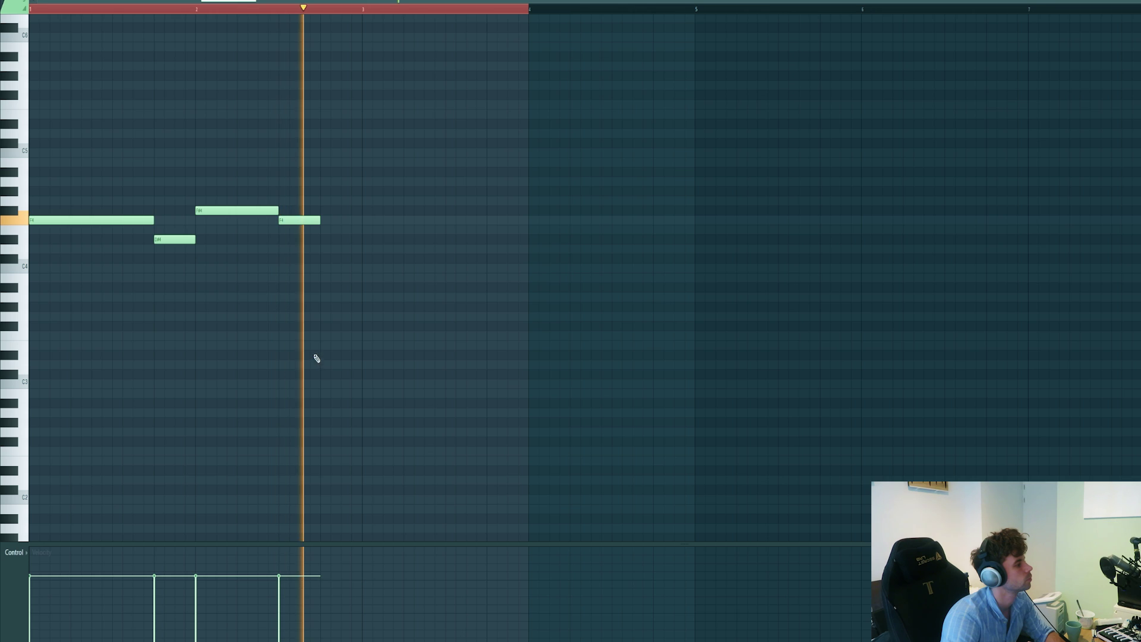
key(space)
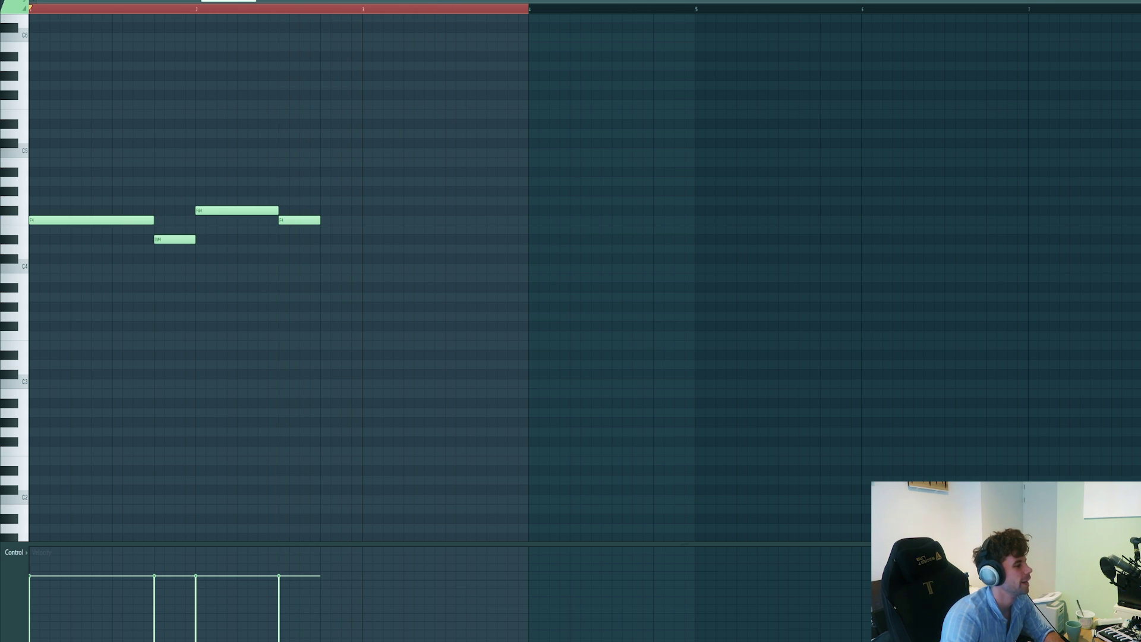
- Inspect the CamelCrusher and FabFilter Pro-Q 3 effects on the main mixer track while auditioning the melody
key(F9)
drag(99, 81, 209, 84)
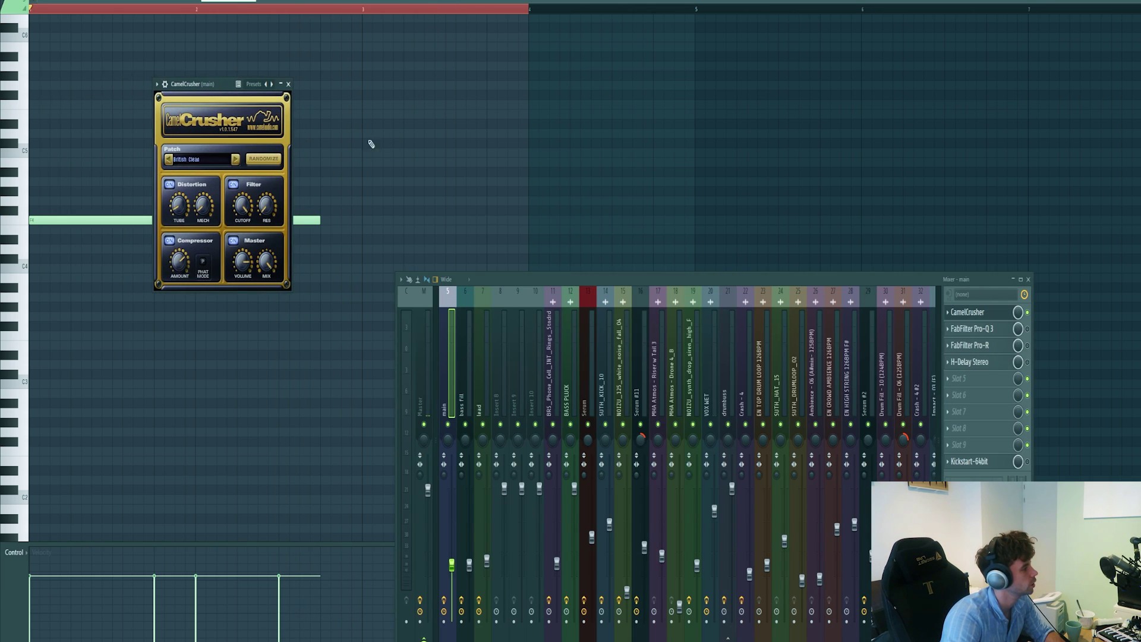
key(space)
key(space)
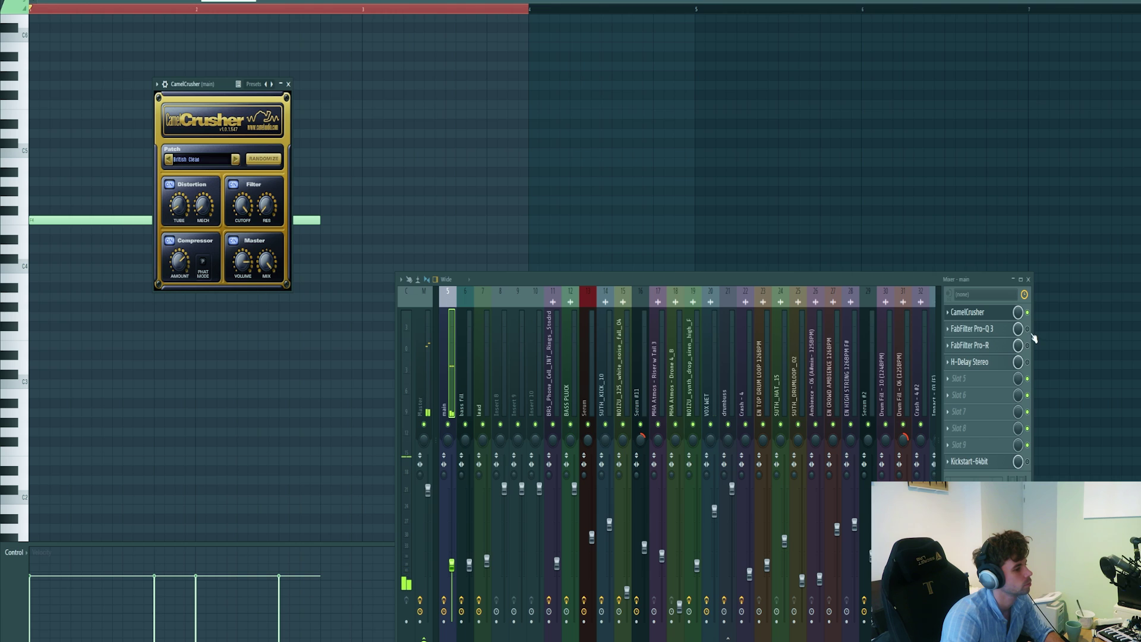
click(971, 329)
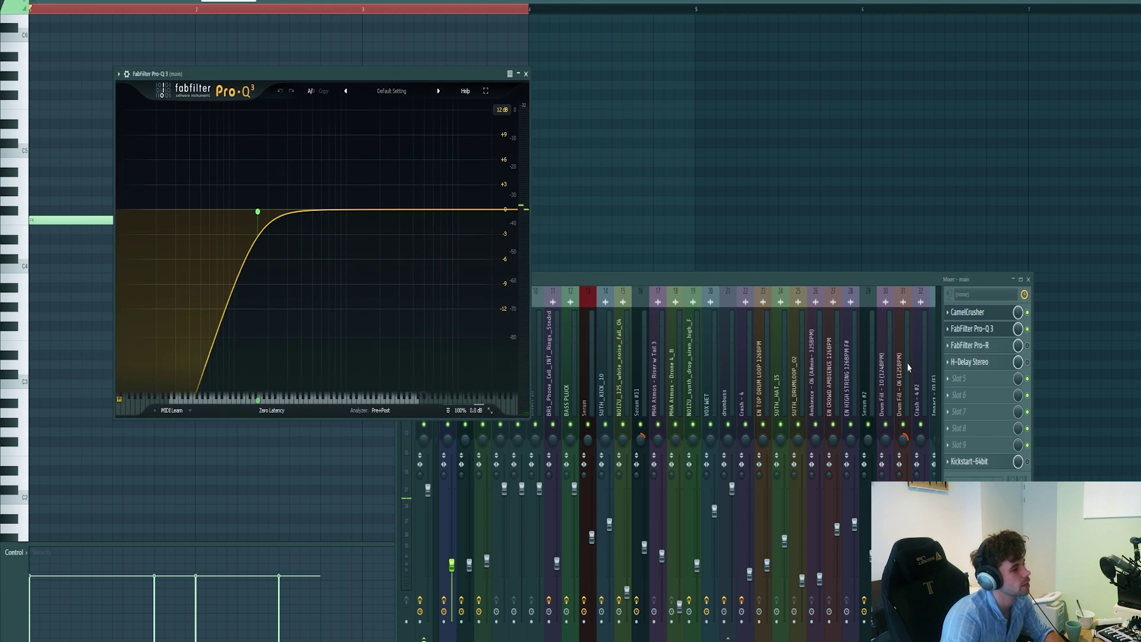
key(space)
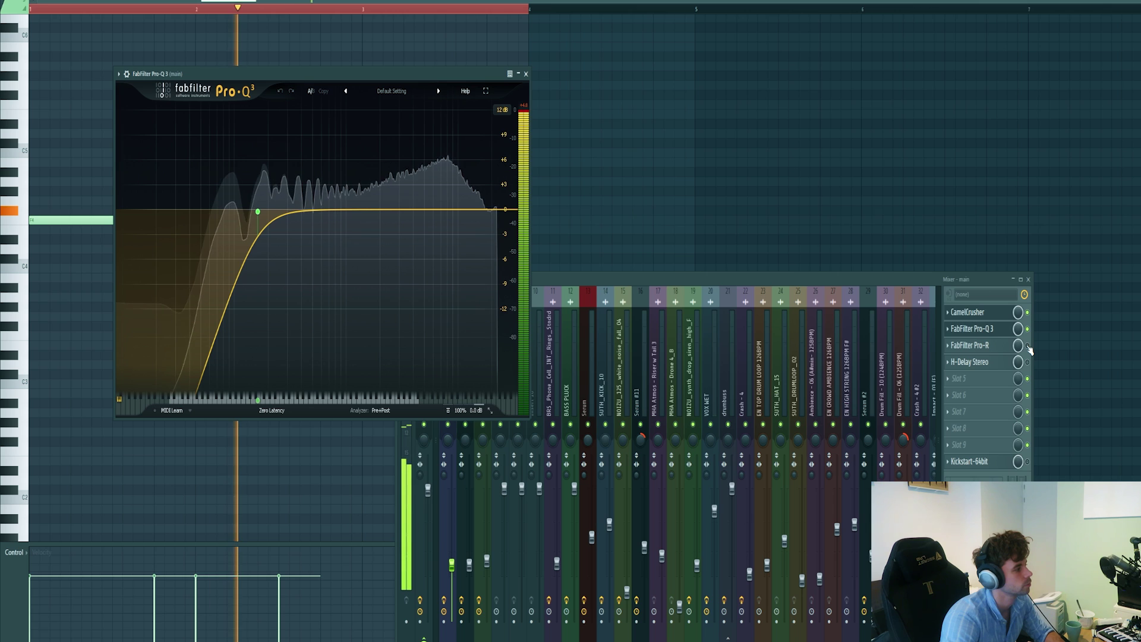
- Examine the FabFilter Pro-R, H-Delay Stereo and Kickstart effects on the main track while the melody plays
click(973, 346)
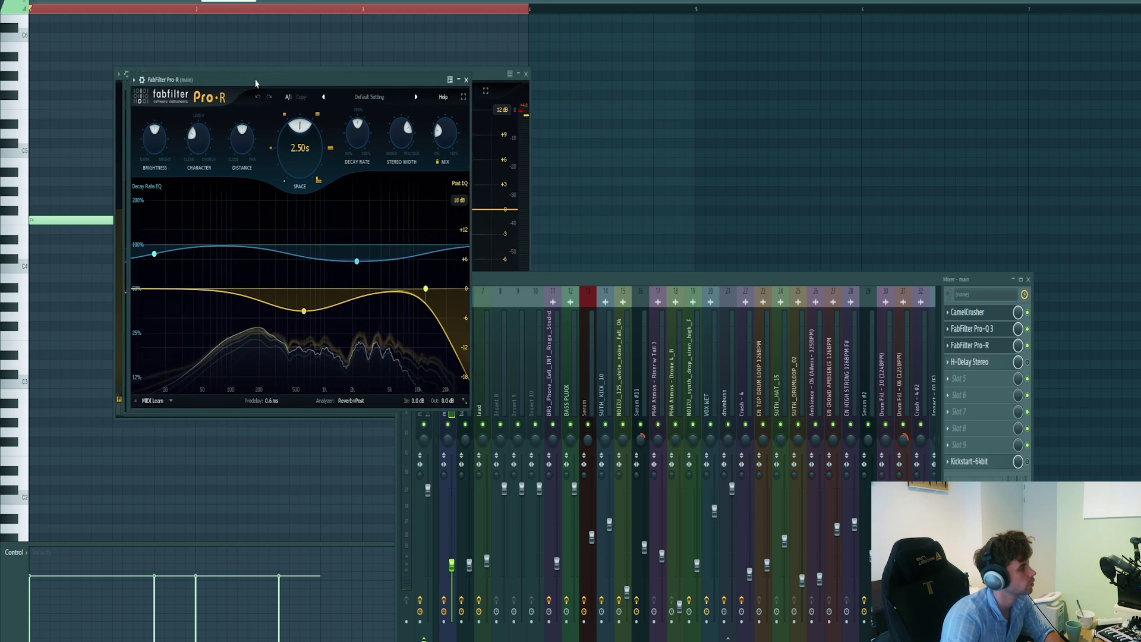
click(970, 362)
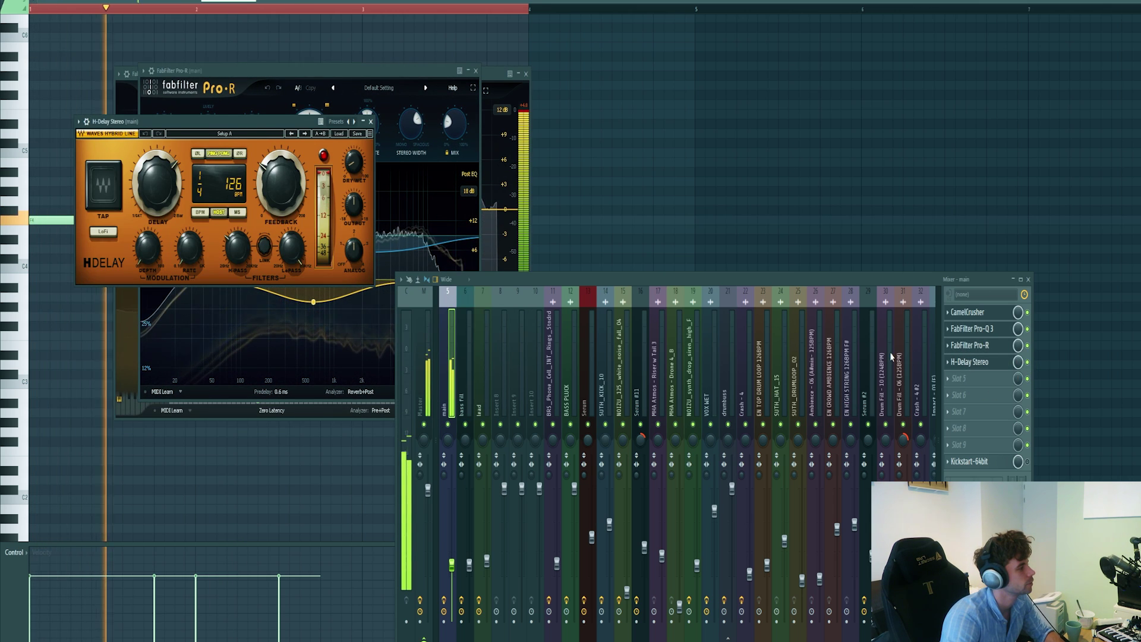
click(993, 462)
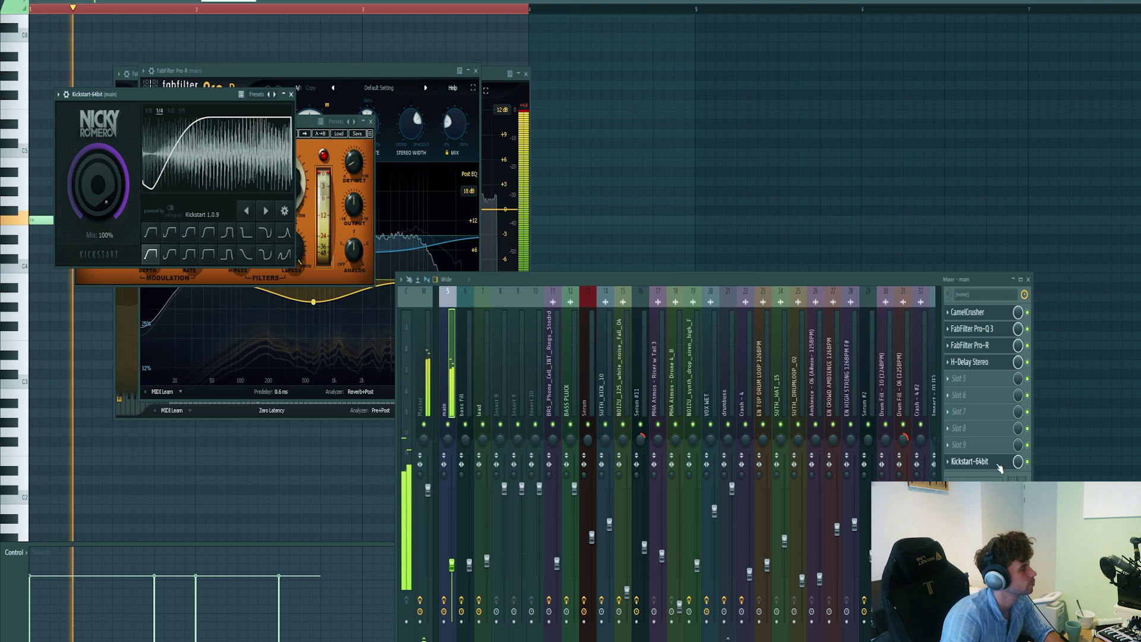
key(space)
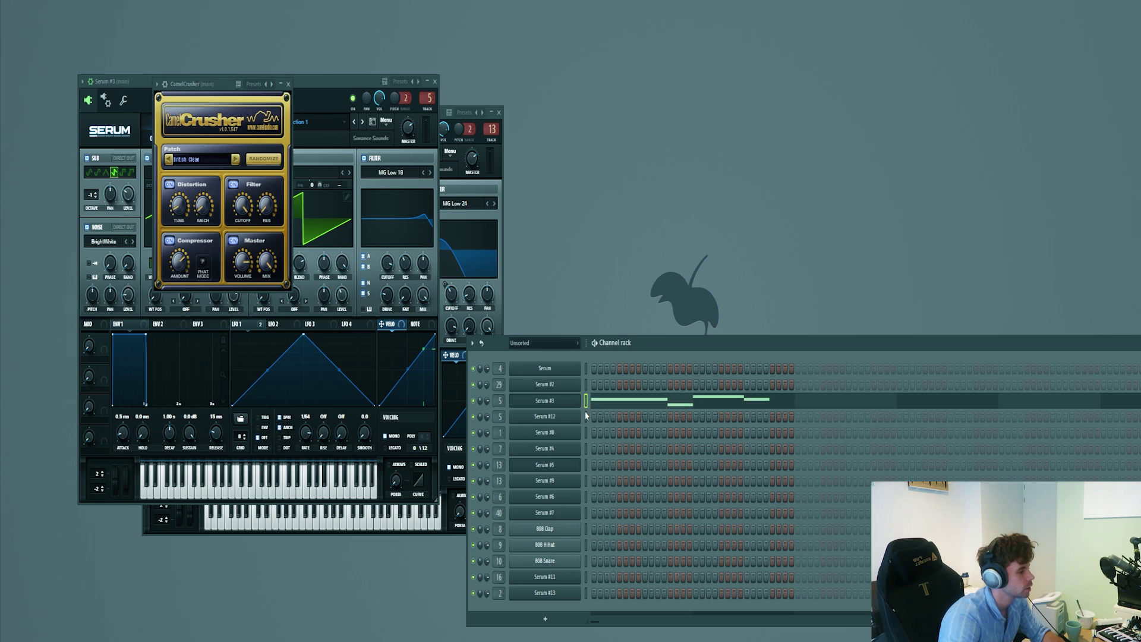
- Load the Lead - Connection 2 preset into Serum #12
click(586, 414)
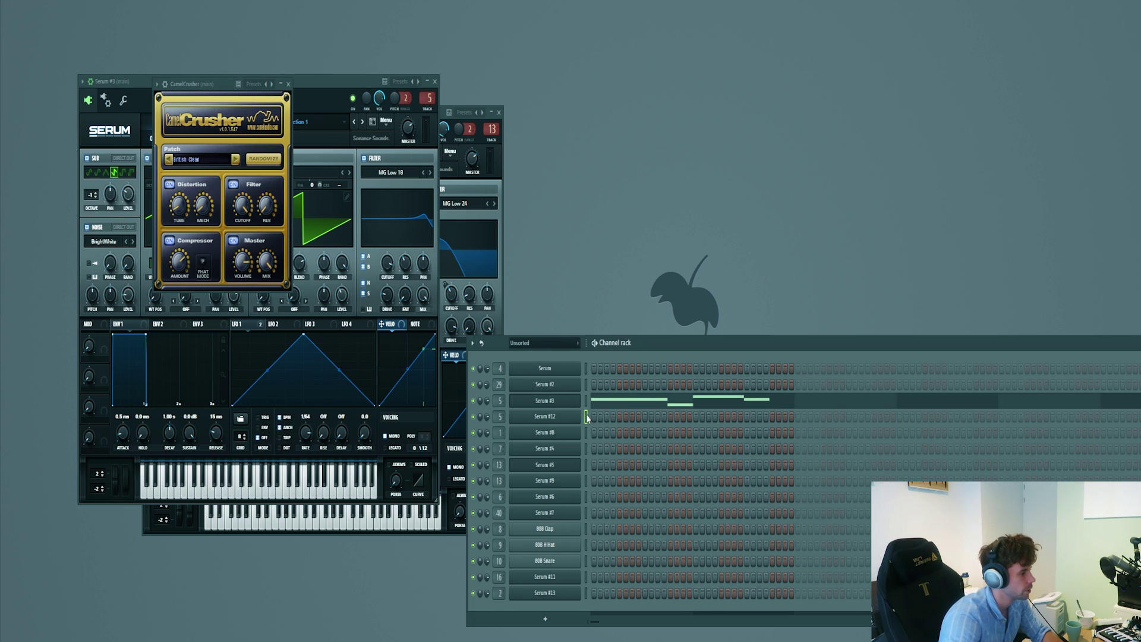
click(571, 418)
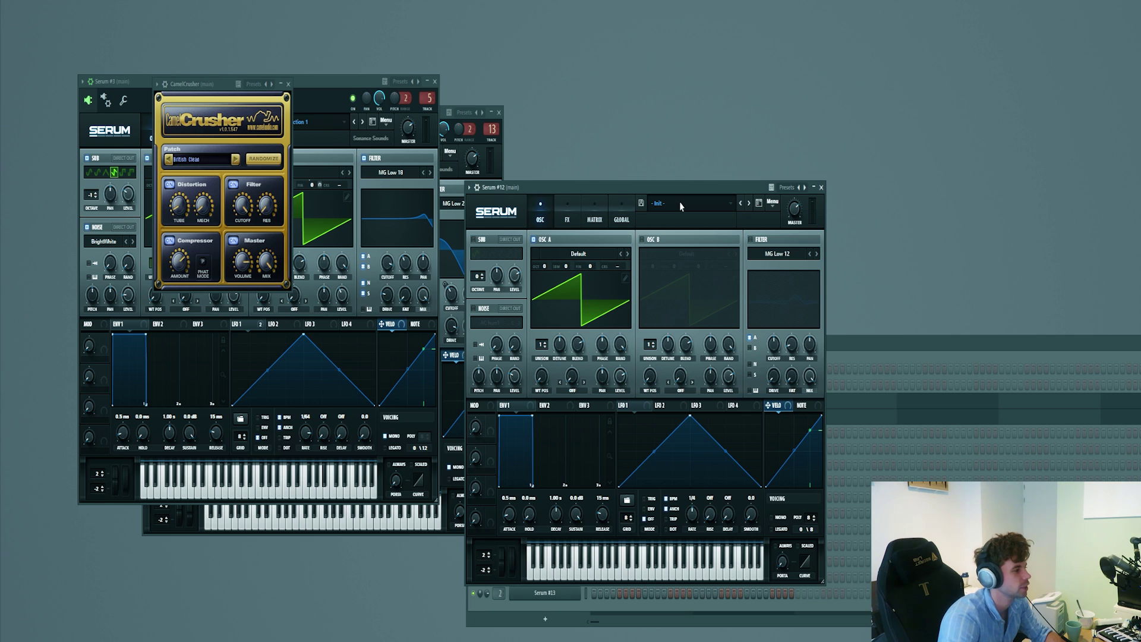
click(681, 206)
mouse_move(713, 239)
click(847, 352)
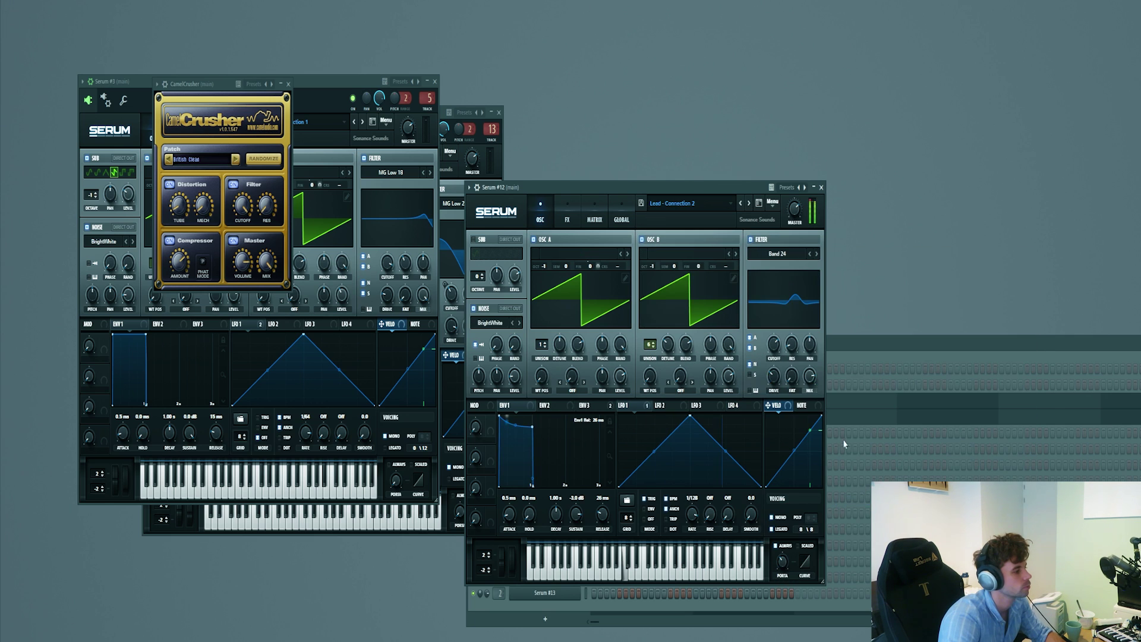
- Copy the Serum #3 melody to Serum #12, transpose the copy down one octave, and play it
click(836, 338)
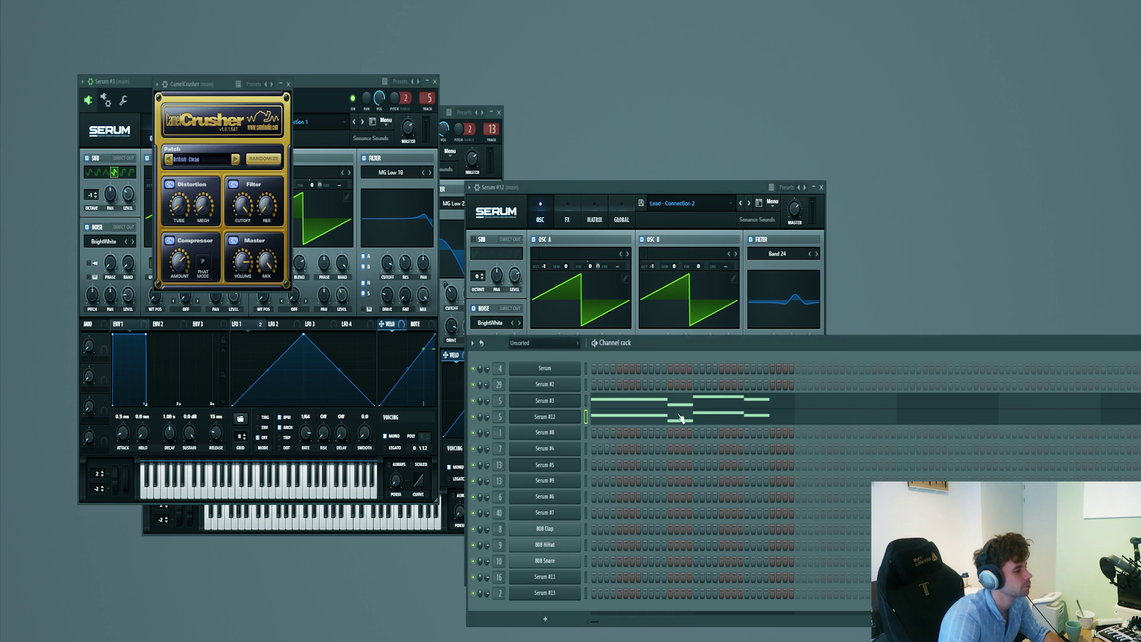
click(683, 410)
key(ctrl+Down)
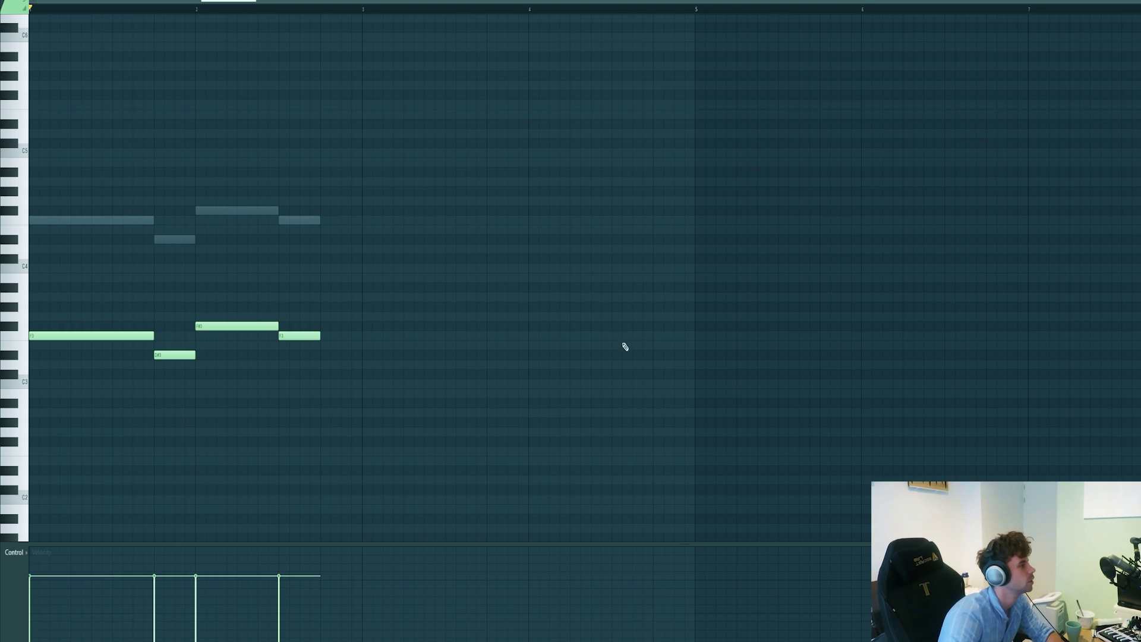
key(space)
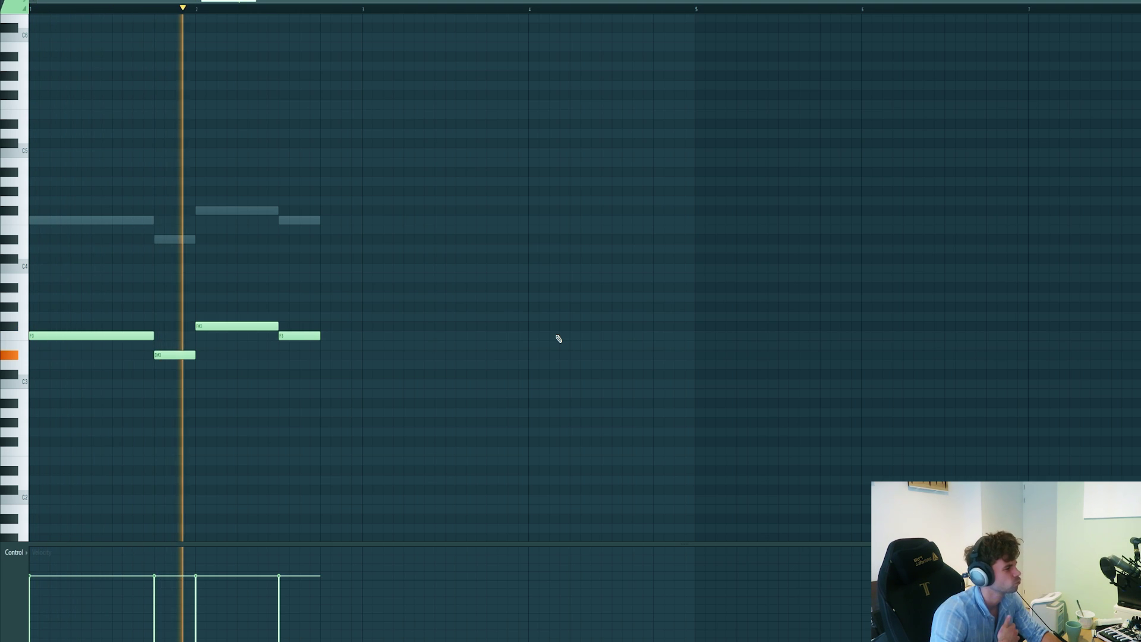
key(space)
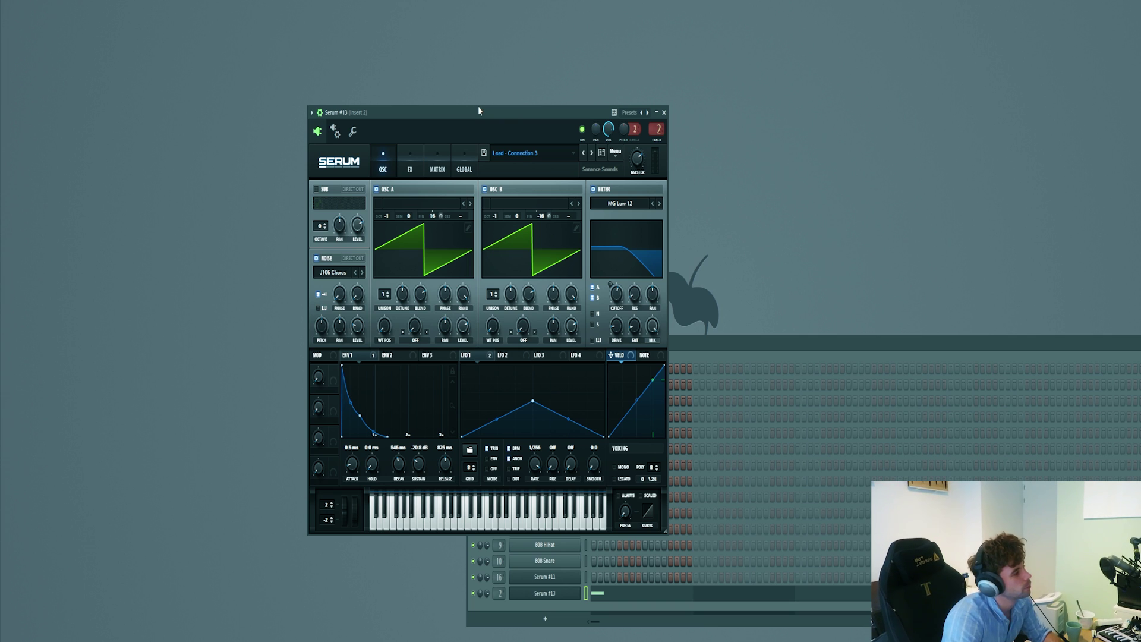
- Inspect Serum #13 with the Lead - Connection 3 preset and play its single short F3 stab note
drag(473, 120, 428, 108)
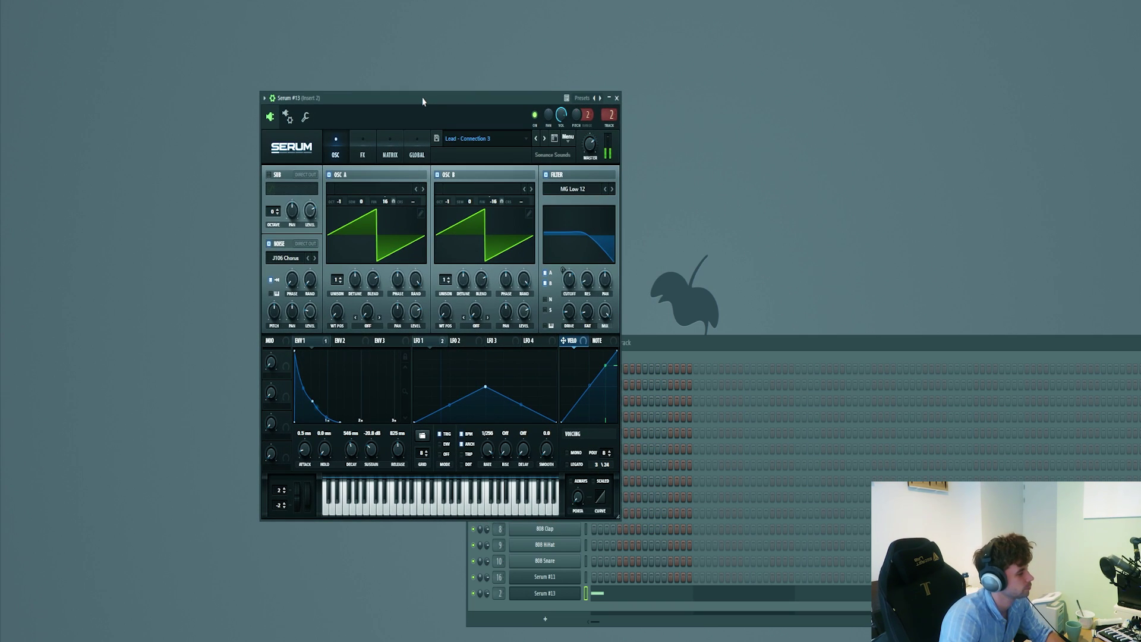
click(638, 598)
key(ctrl+a)
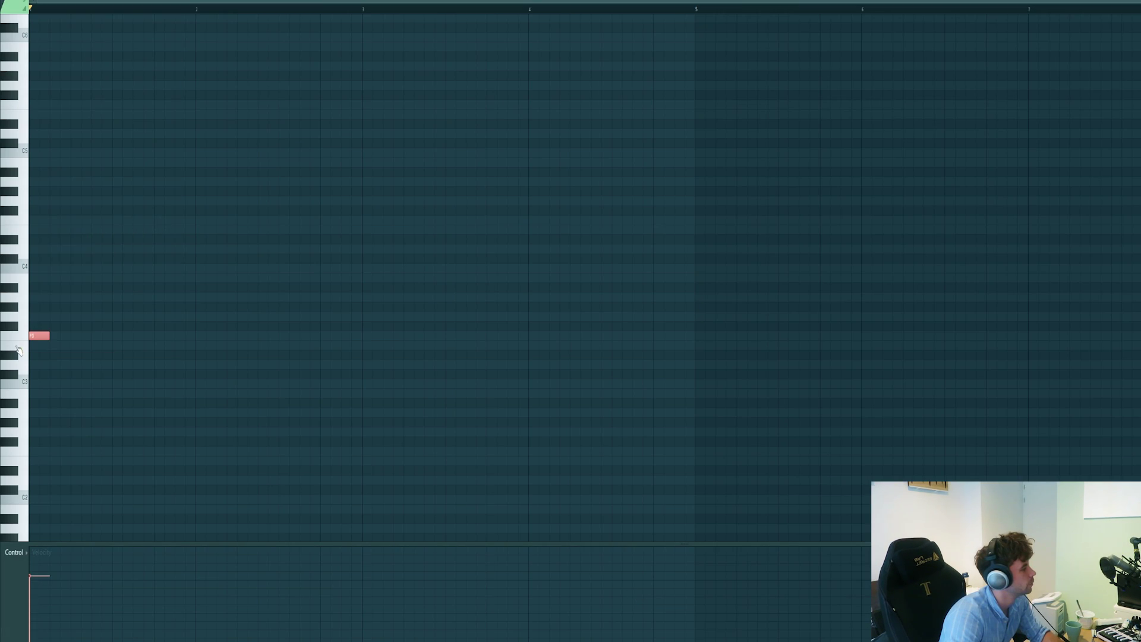
key(space)
key(space)
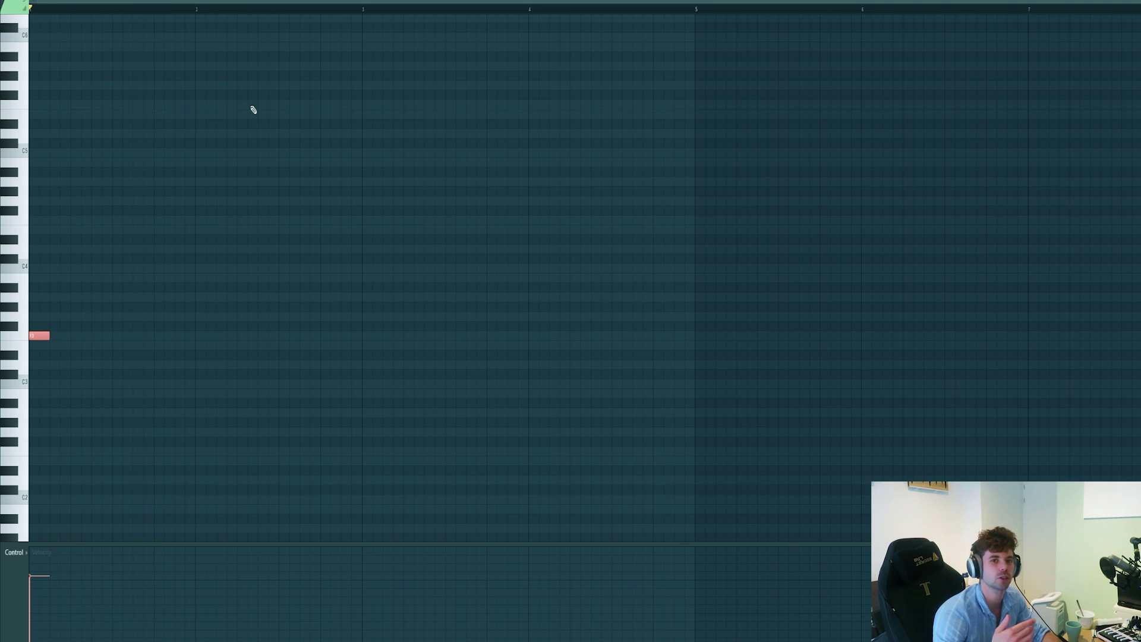
- Inspect the lead stab Serum with the LD - Lights 2 preset and play the lead clips in the playlist from bar 9
drag(486, 121, 417, 113)
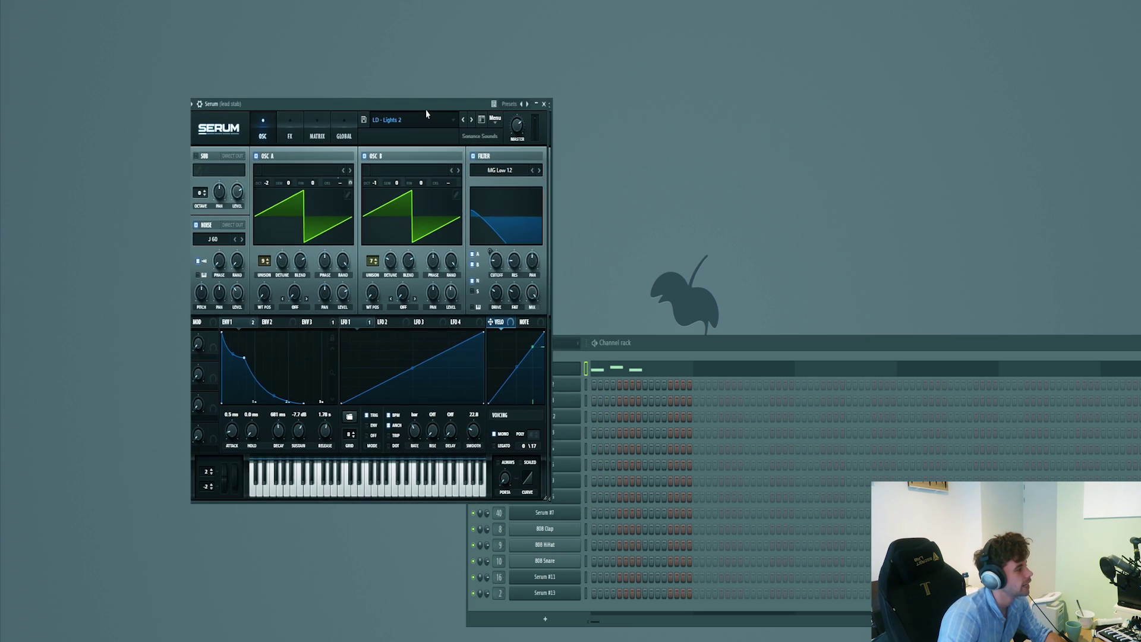
key(space)
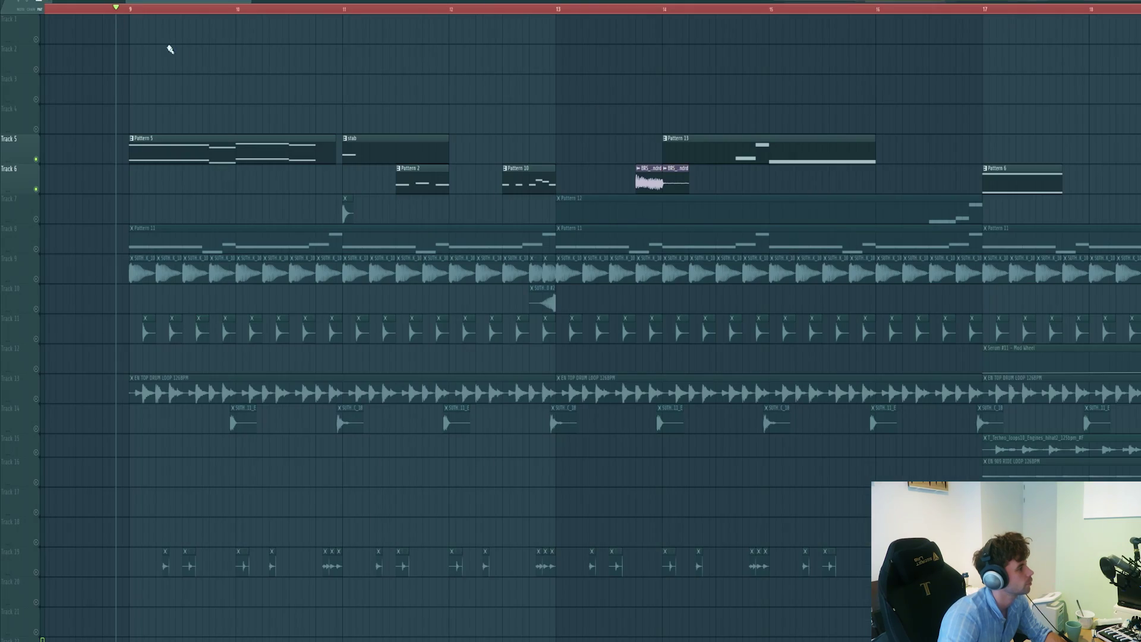
key(space)
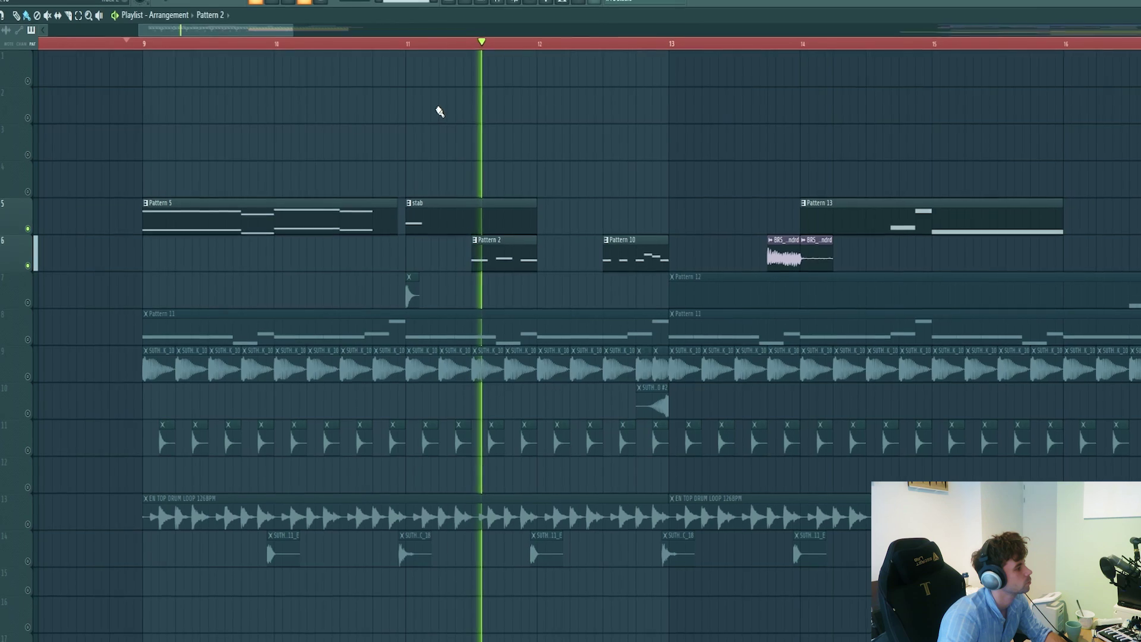
key(space)
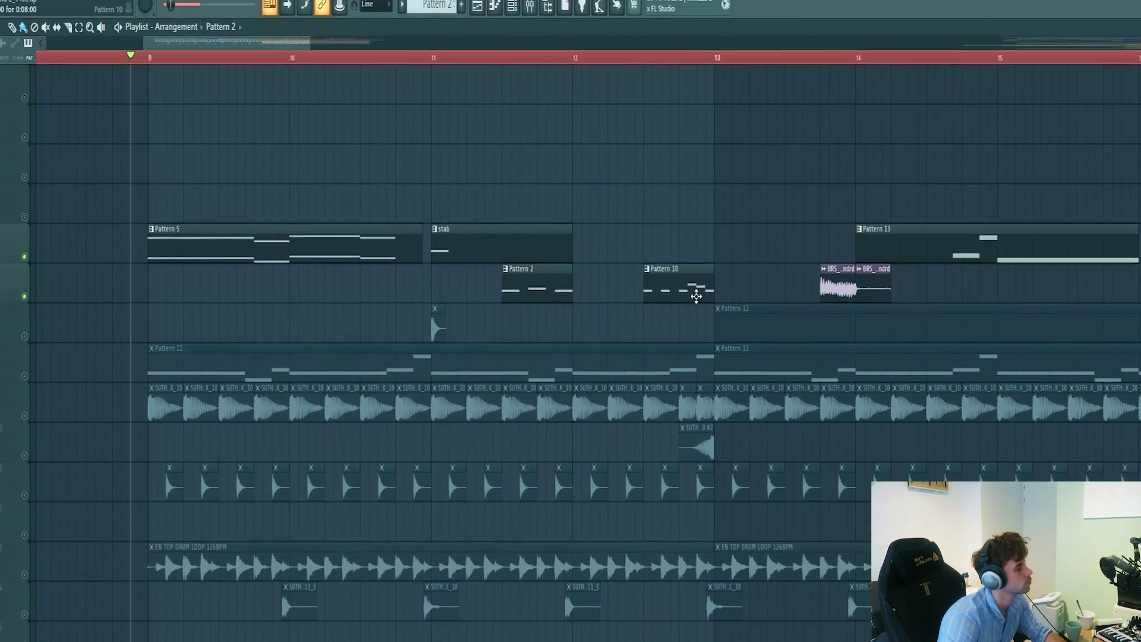
- Open Pattern 10 from the playlist and show its Serum #4 lead with the LD - Lights 3 preset
double_click(696, 297)
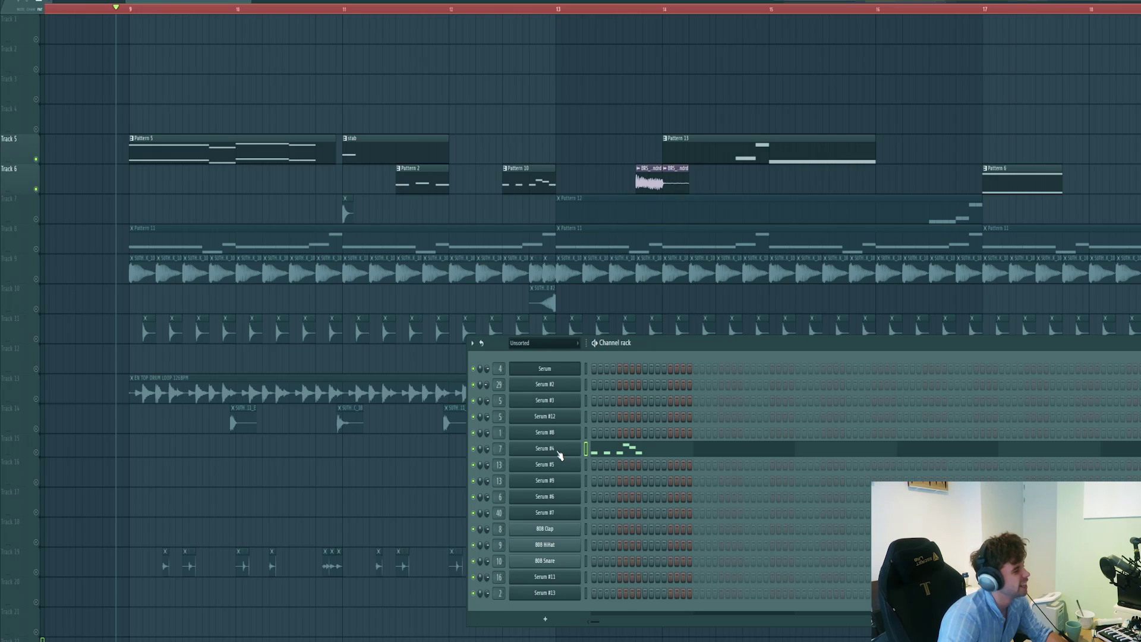
click(559, 454)
drag(235, 108, 339, 110)
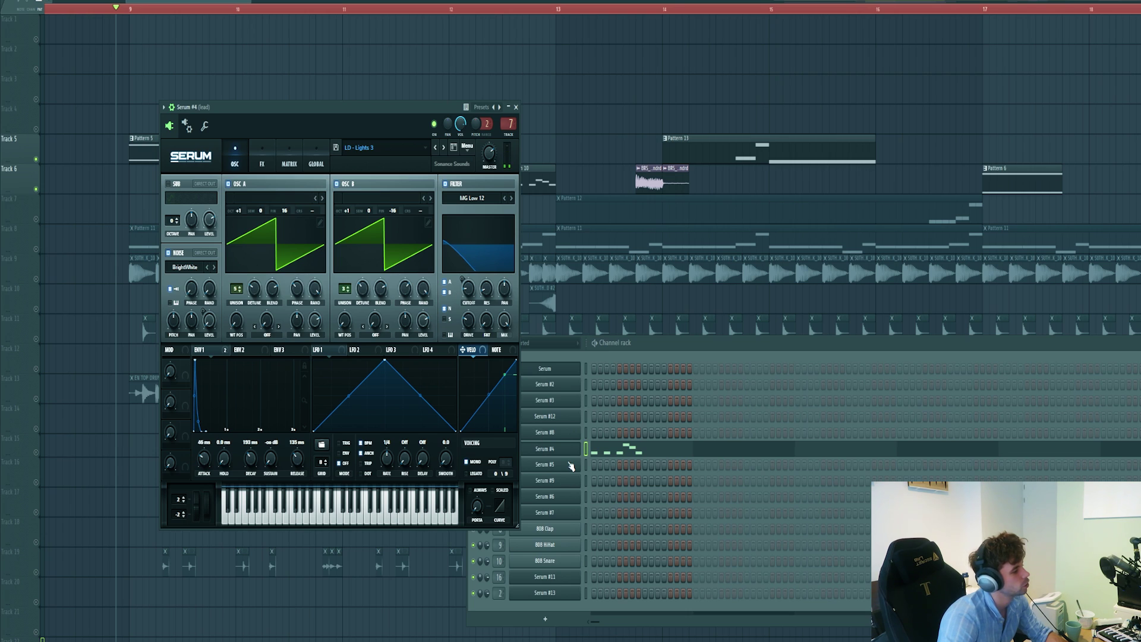
- Open the Serum #4 lead notes of Pattern 10 in the piano roll and play the six-note phrase
click(612, 452)
key(ctrl+a)
key(ctrl+d)
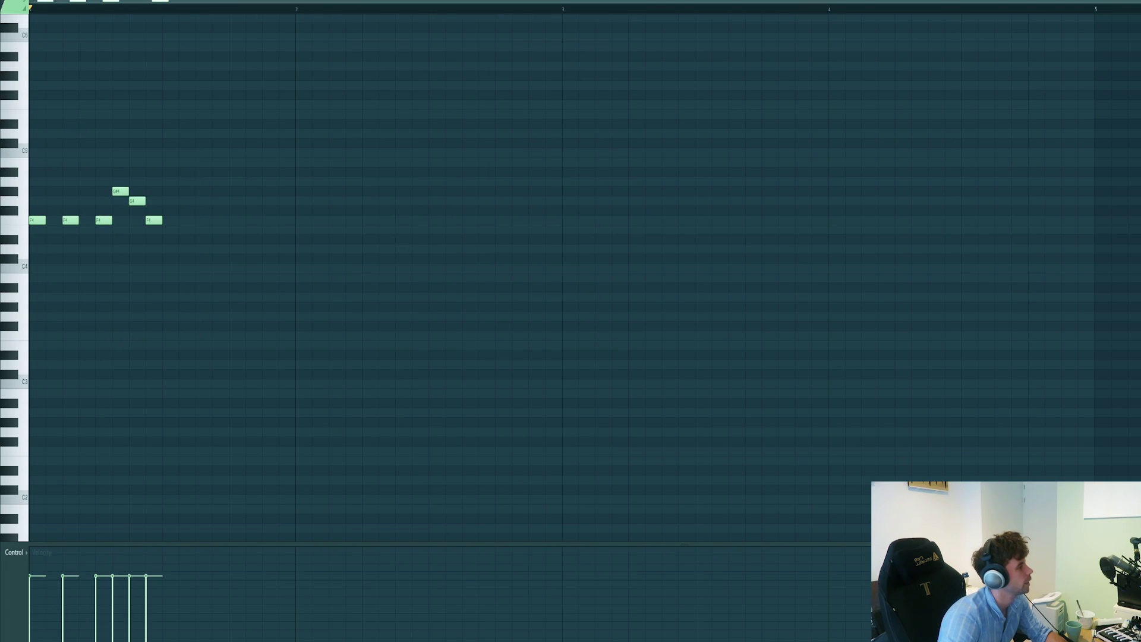
drag(74, 226, 76, 220)
drag(115, 183, 159, 228)
key(space)
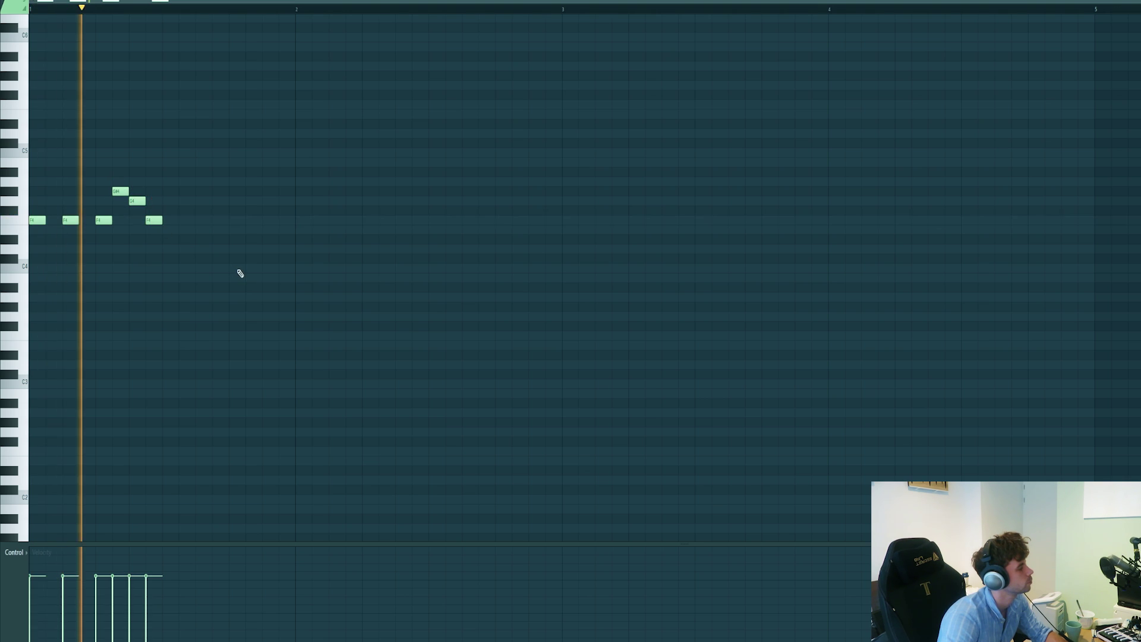
key(space)
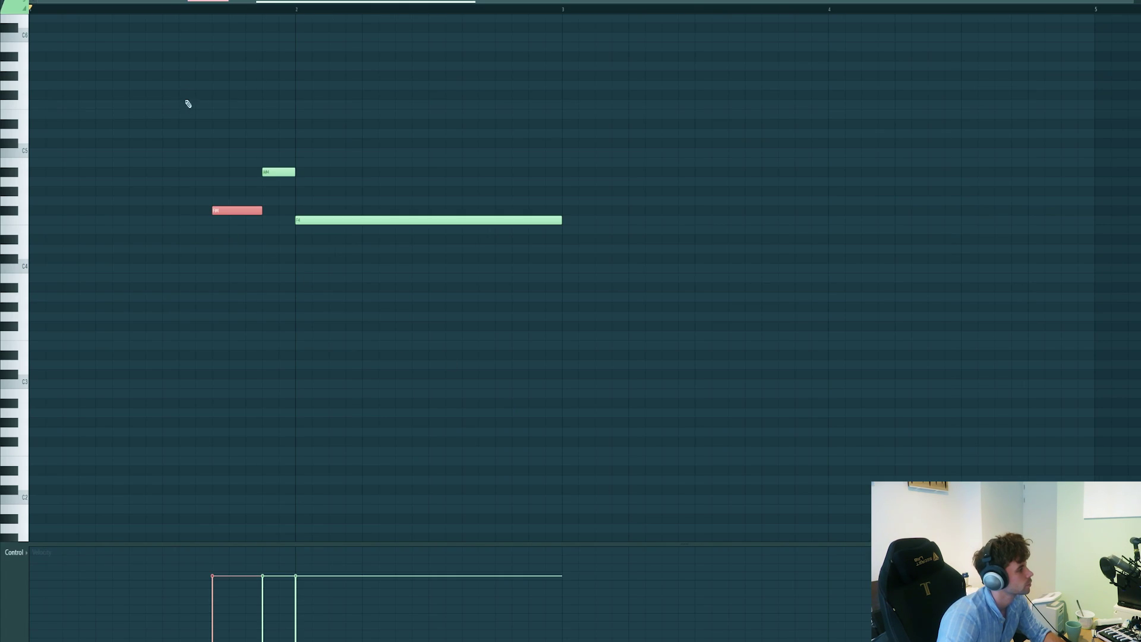
- Audition the three-note lead with the long F4 and play it, and play the short rising run at the end of bar 4
click(283, 172)
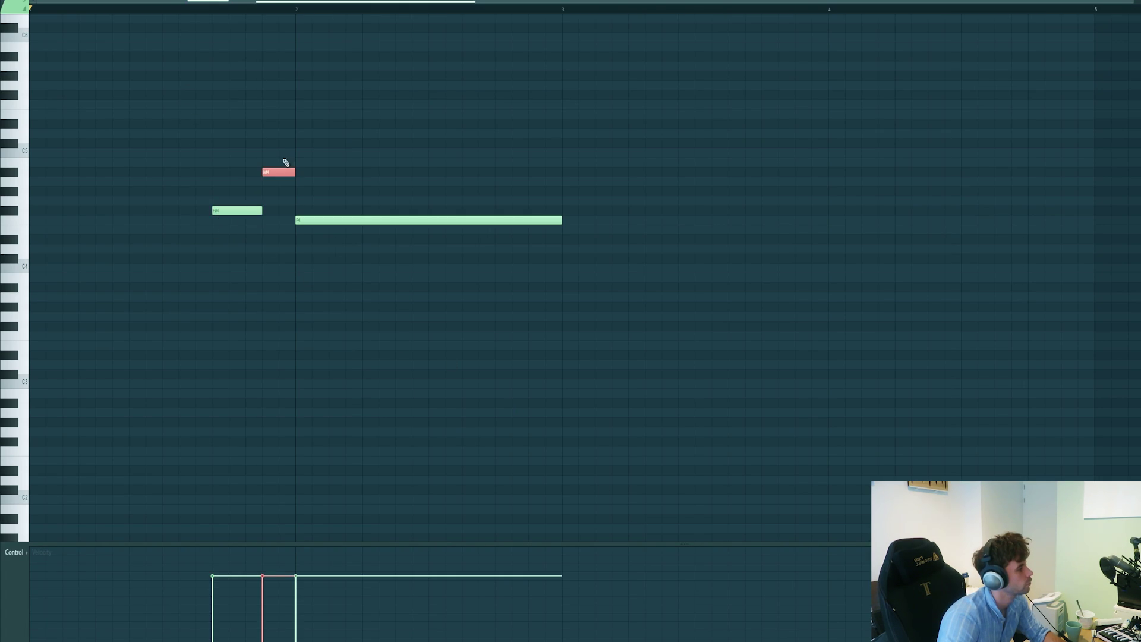
click(303, 220)
key(space)
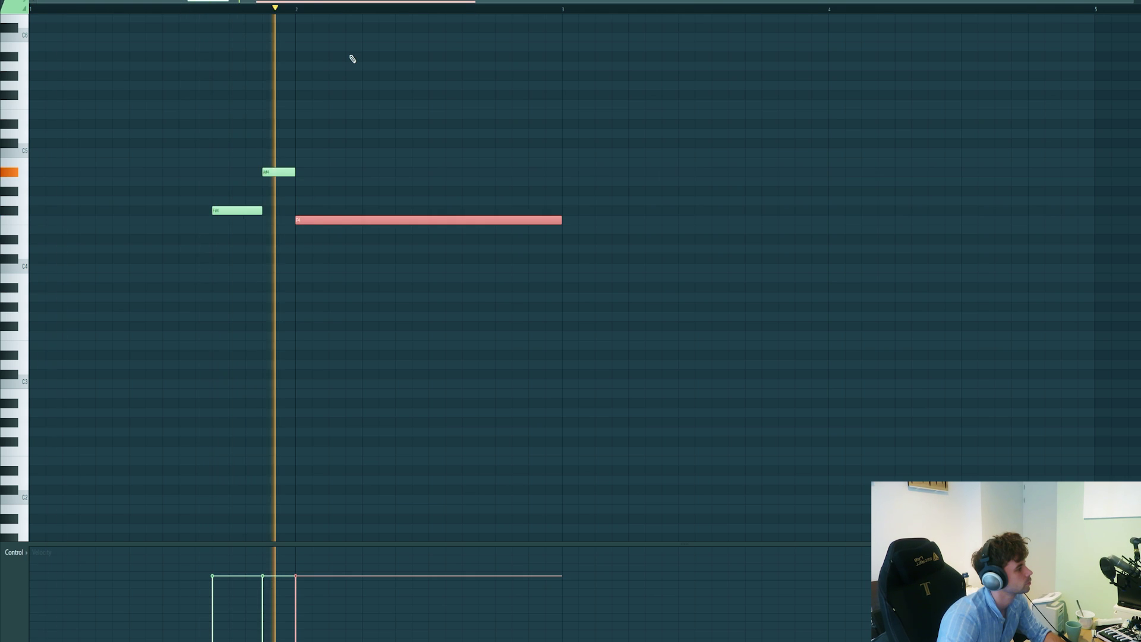
key(space)
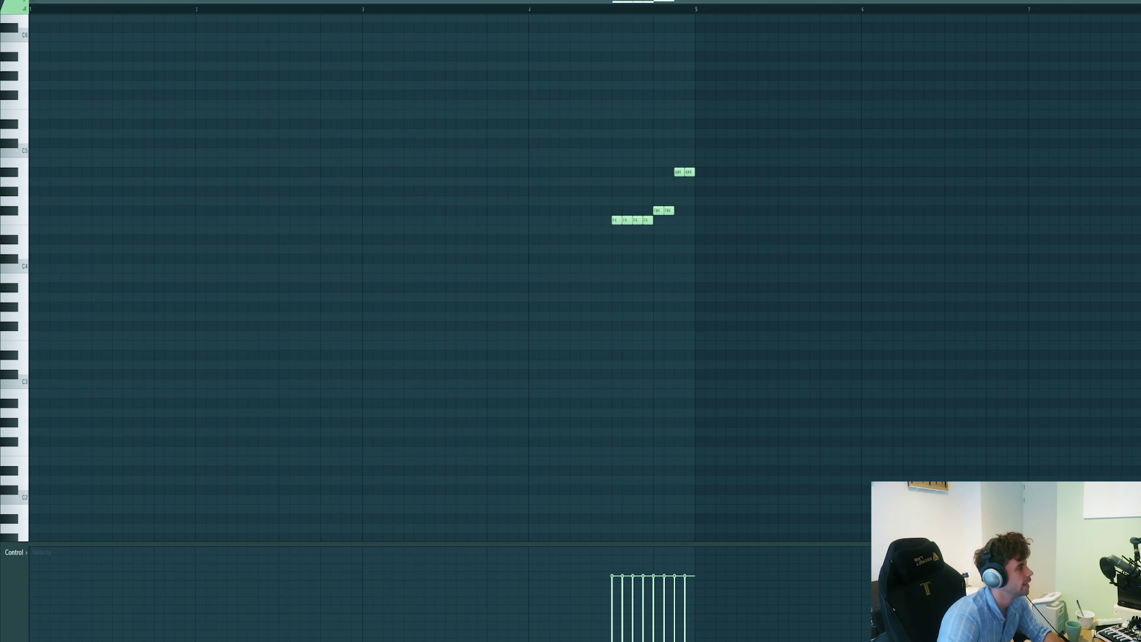
key(space)
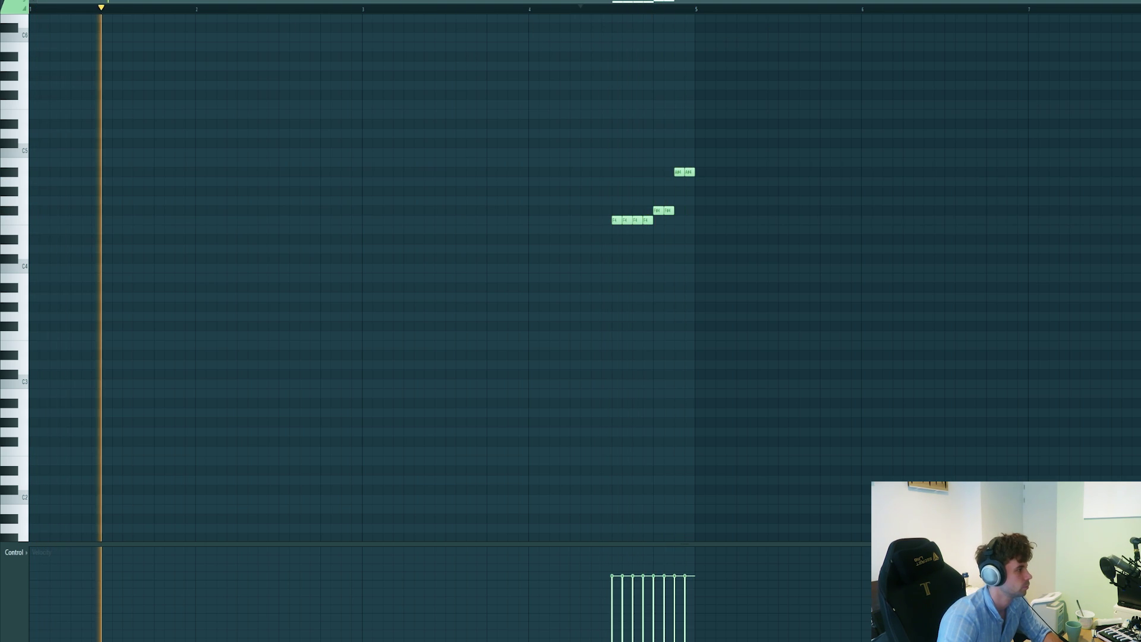
key(space)
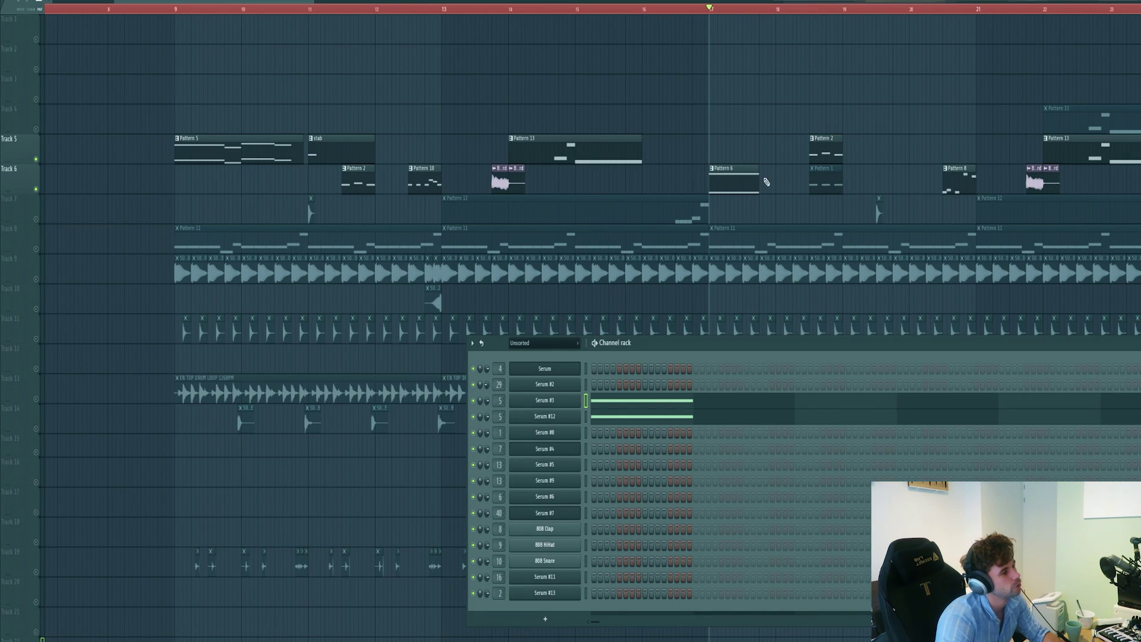
- Return to the playlist and play the soloed lead clips from Pattern 6 at bar 17
key(F6)
scroll(479, 191, down, 2)
ctrl+click(292, 149)
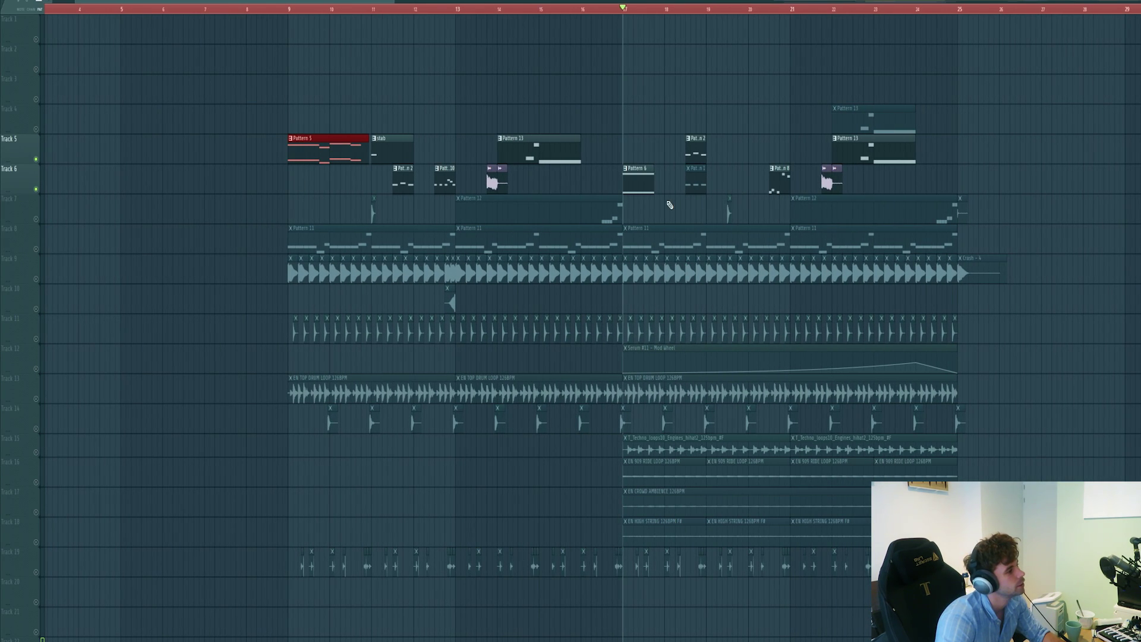
ctrl+click(646, 178)
key(space)
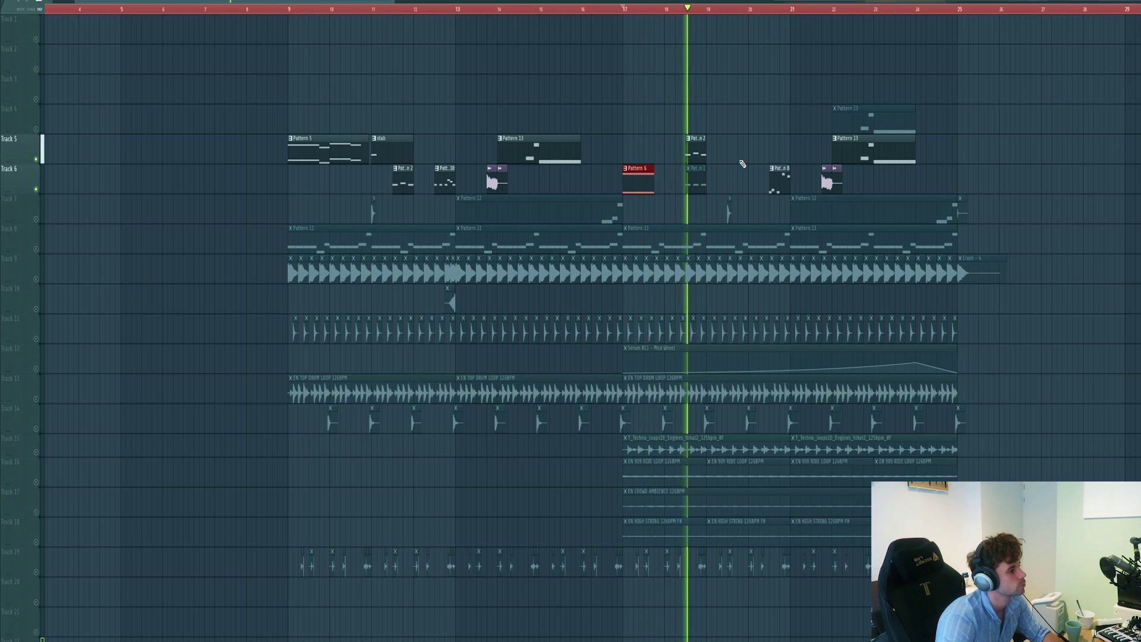
- Open Pattern 8 from the playlist, play its five-note lead phrase, and return to the arrangement
double_click(776, 189)
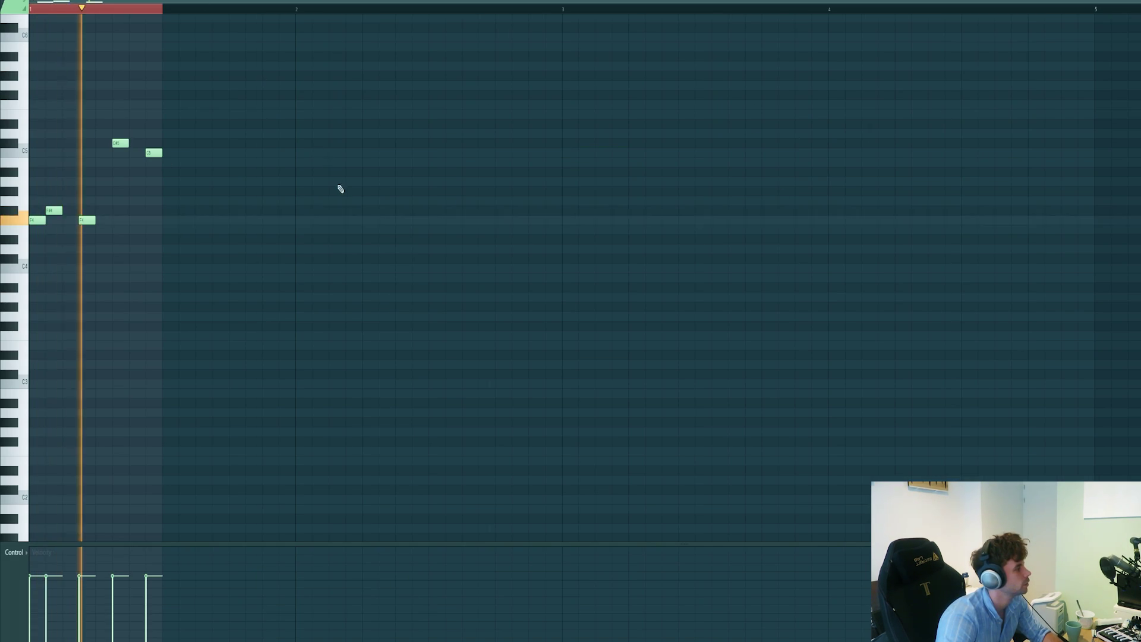
key(space)
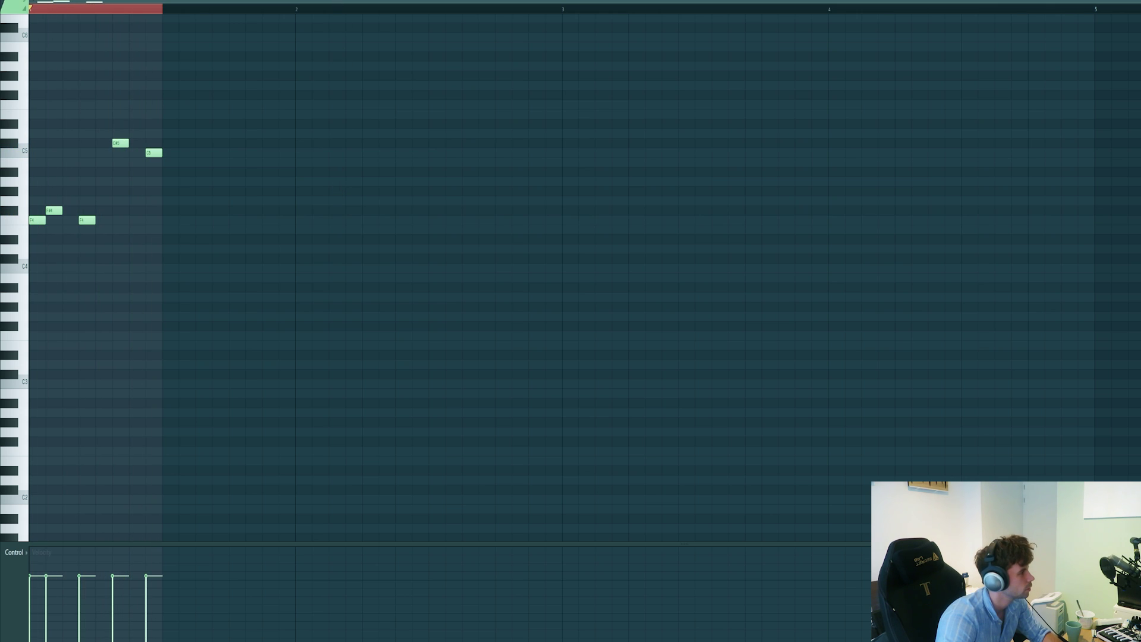
key(F5)
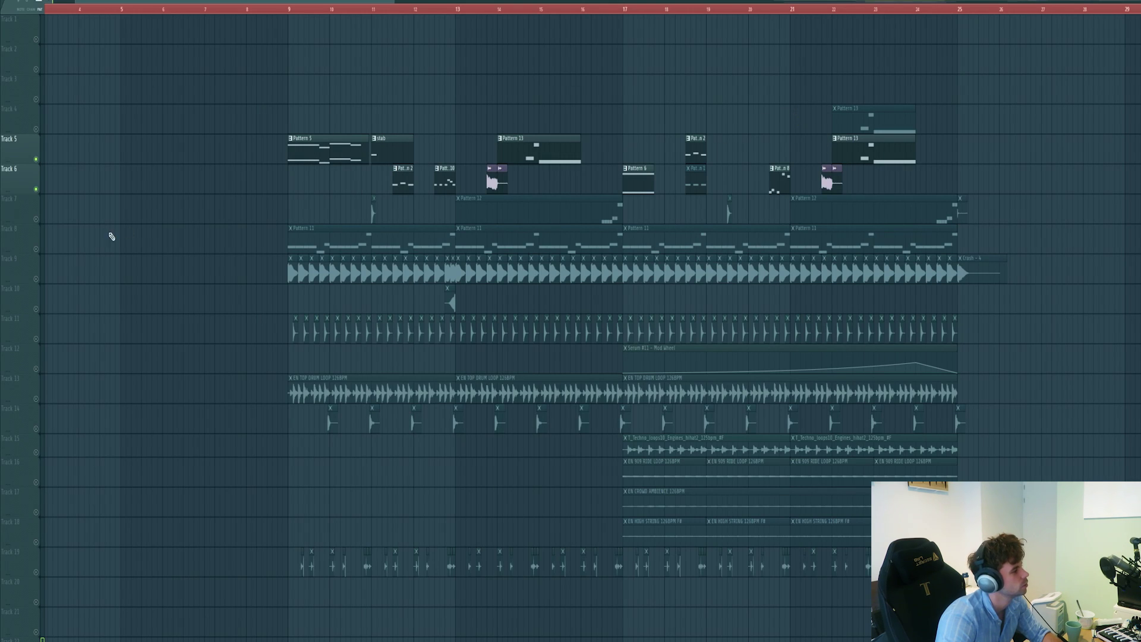
- Unmute Track 7 alongside the lead tracks and audition the short audio clip just below the first Pattern 13
click(35, 219)
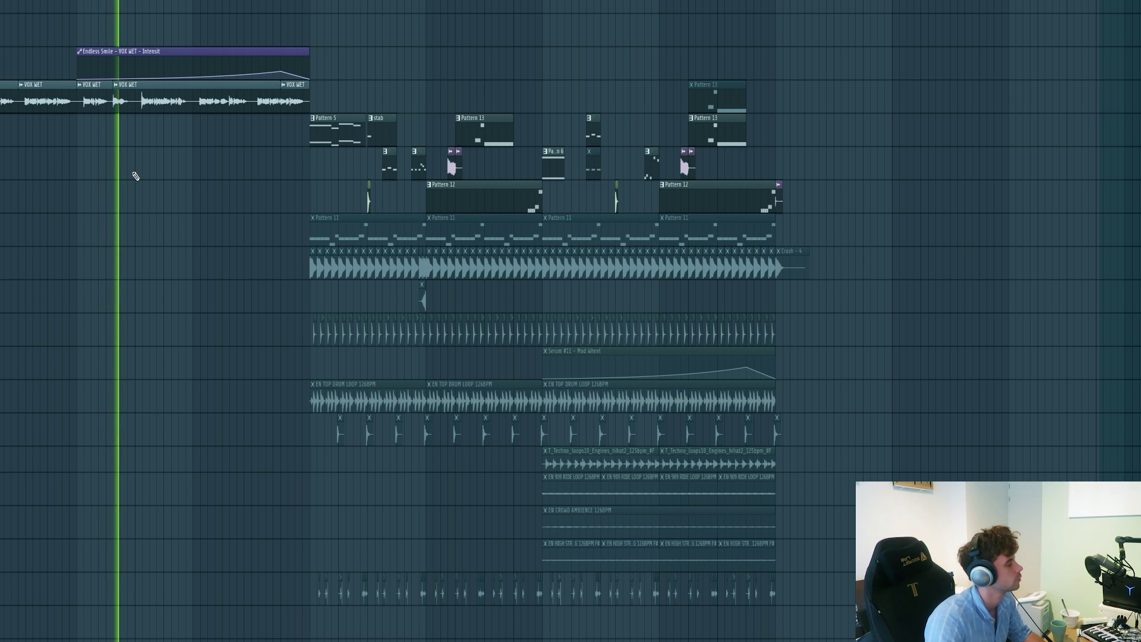
key(space)
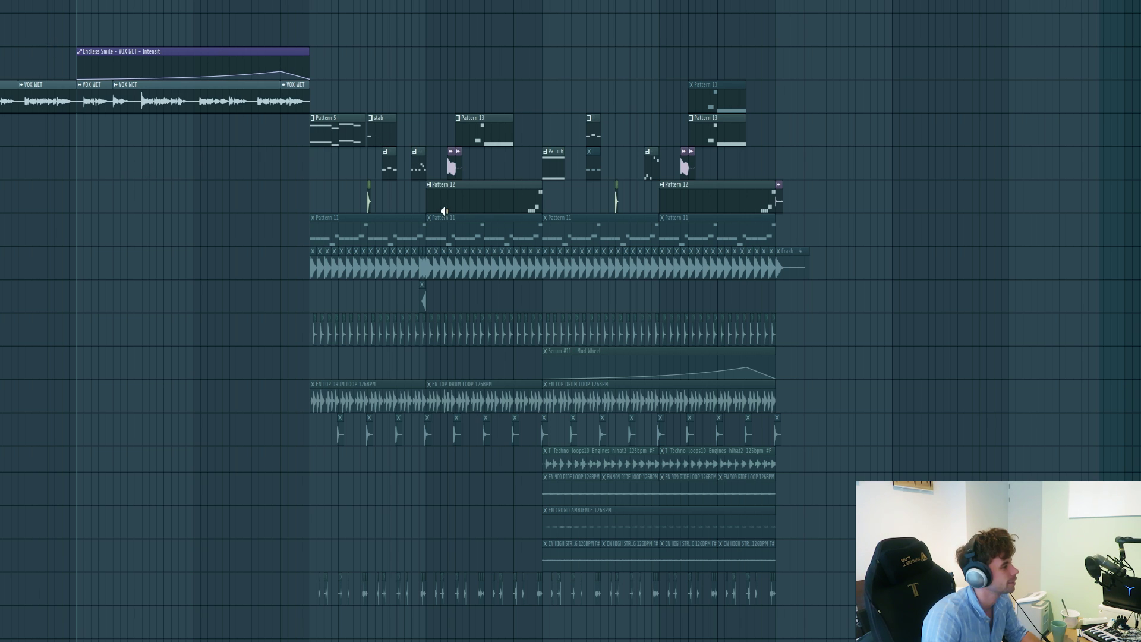
click(450, 168)
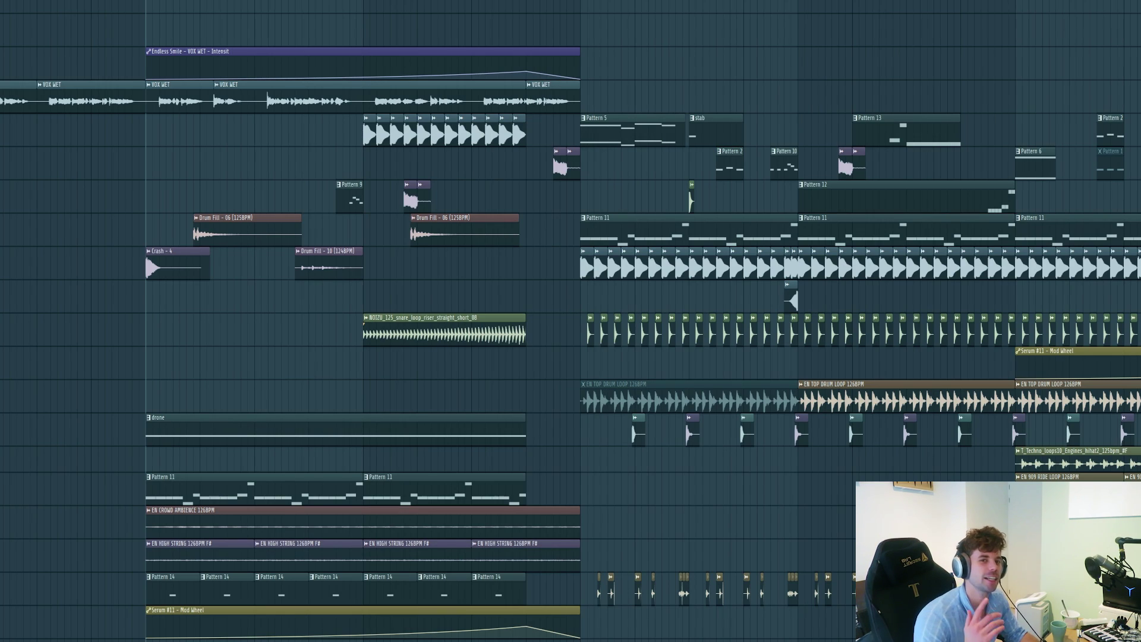
- Audition the break's kick, Crash - 4, Drum Fill - 06 and snare loop riser clips individually
click(372, 137)
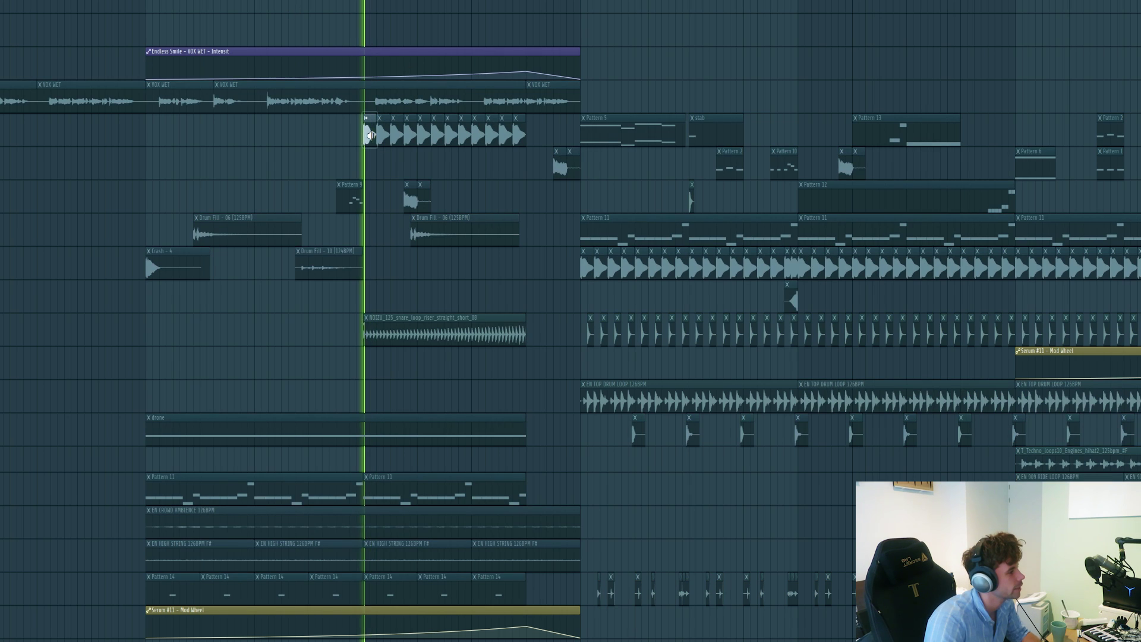
click(153, 261)
click(197, 233)
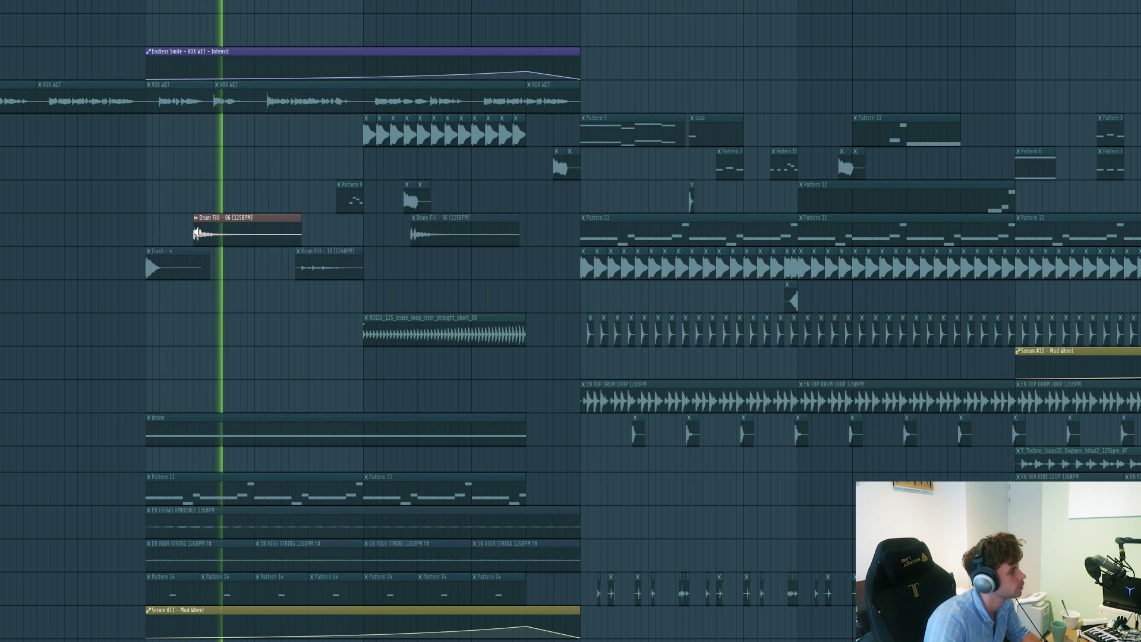
click(480, 345)
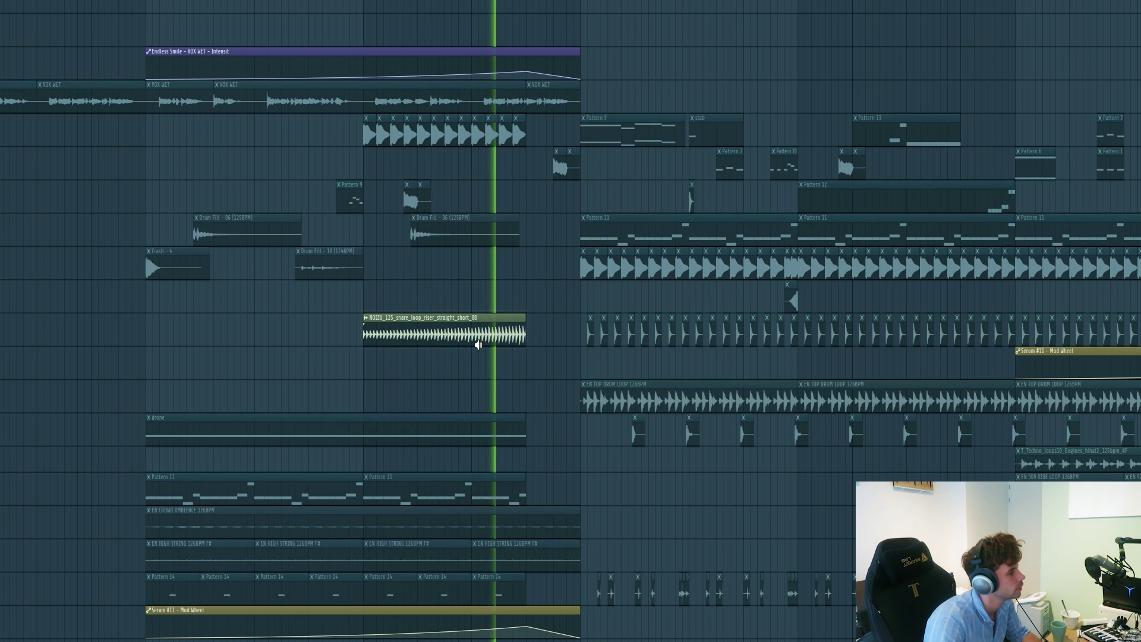
- Audition the break's drone, Pattern 11 bassline, and first and last Pattern 14 clips individually
click(166, 431)
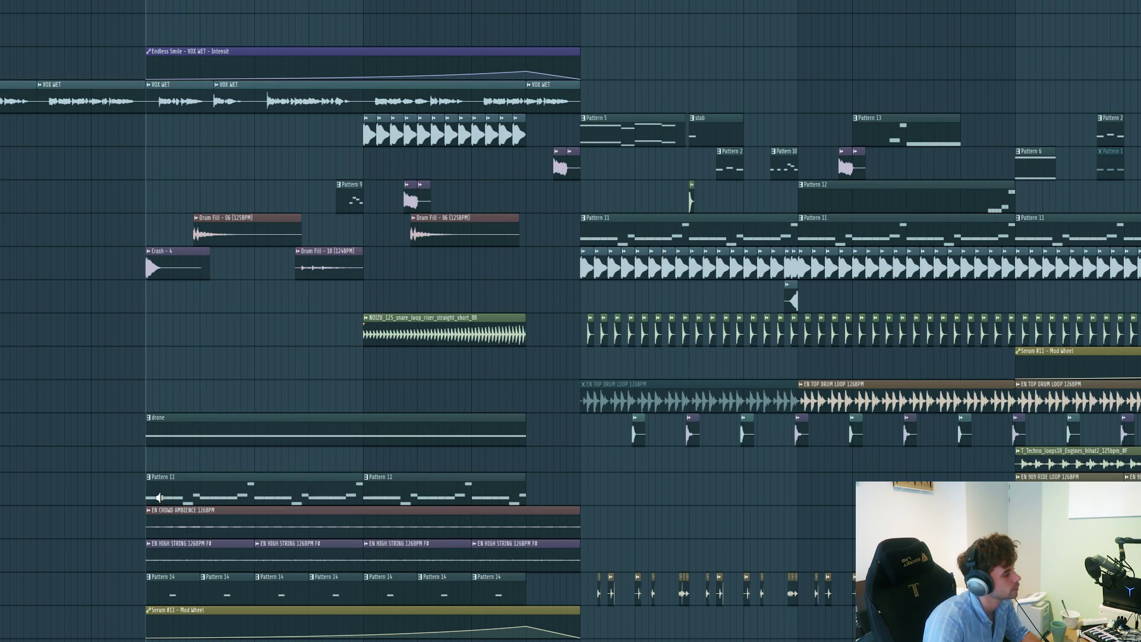
click(159, 495)
click(162, 576)
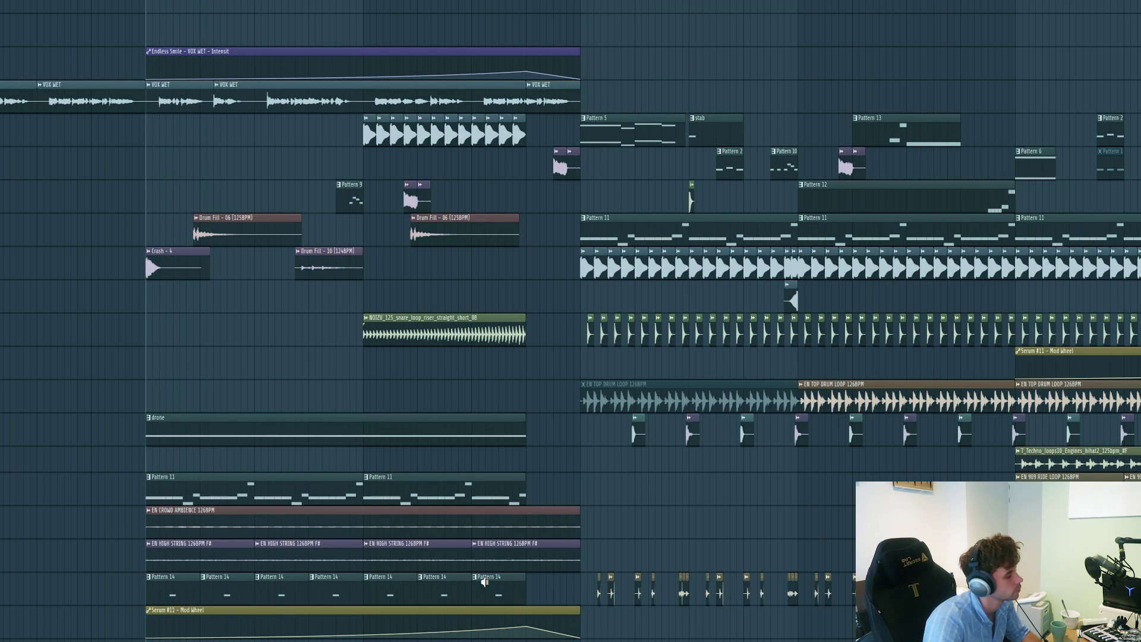
click(485, 582)
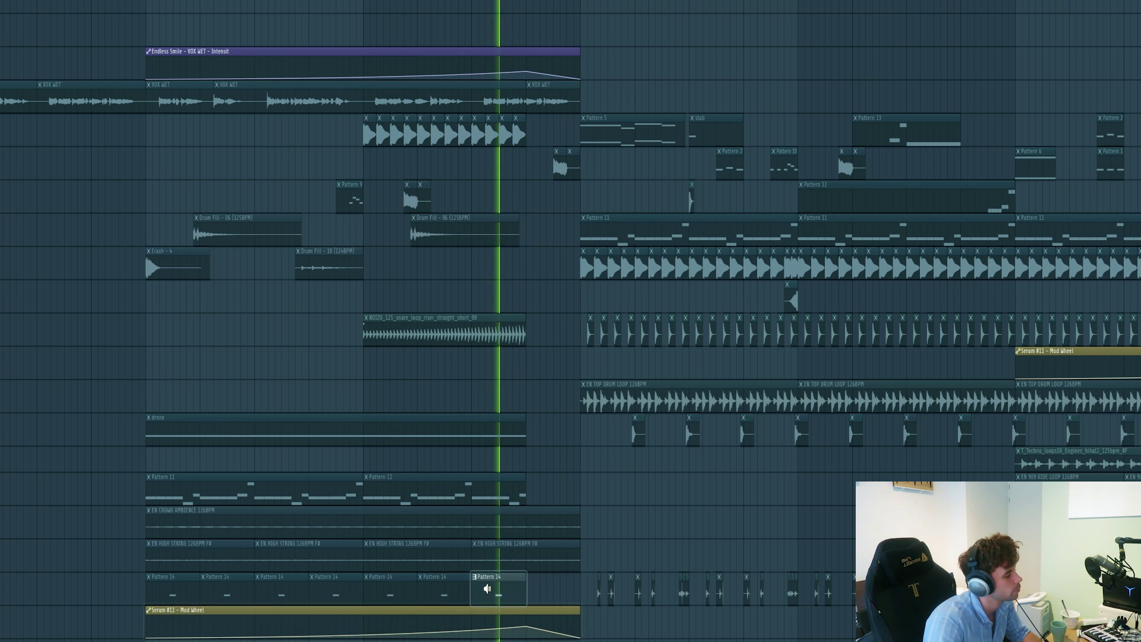
- Audition the break's Impact Sweep 3, Riser w Tail 3 and white noise fall effects, and return to its upper tracks
scroll(119, 499, down, 5)
click(138, 486)
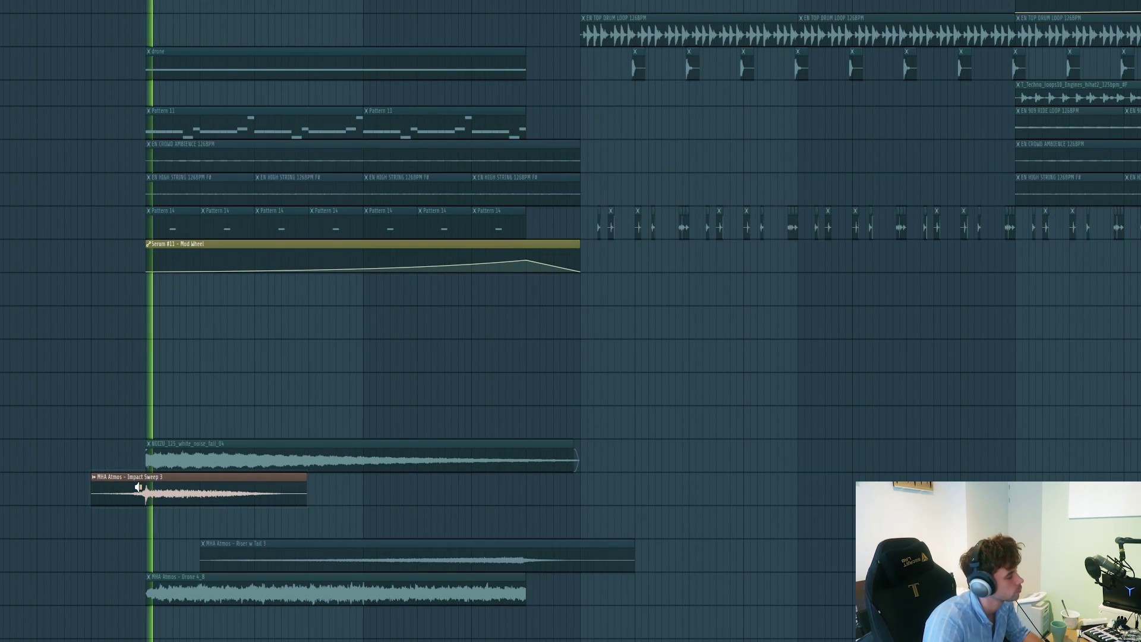
click(482, 560)
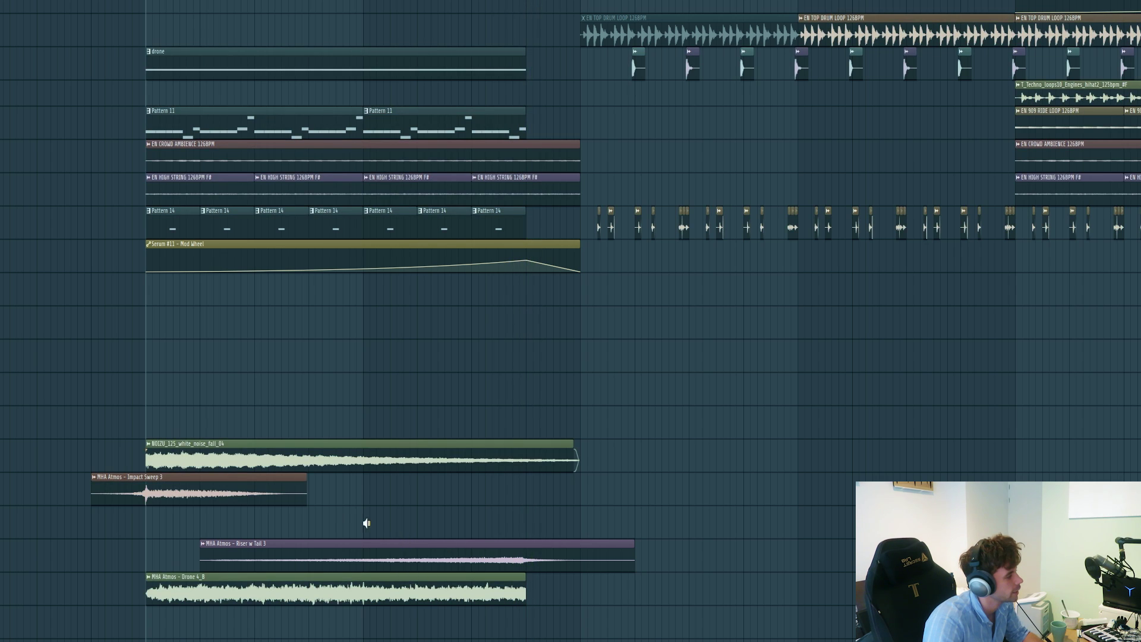
scroll(374, 527, up, 3)
click(147, 623)
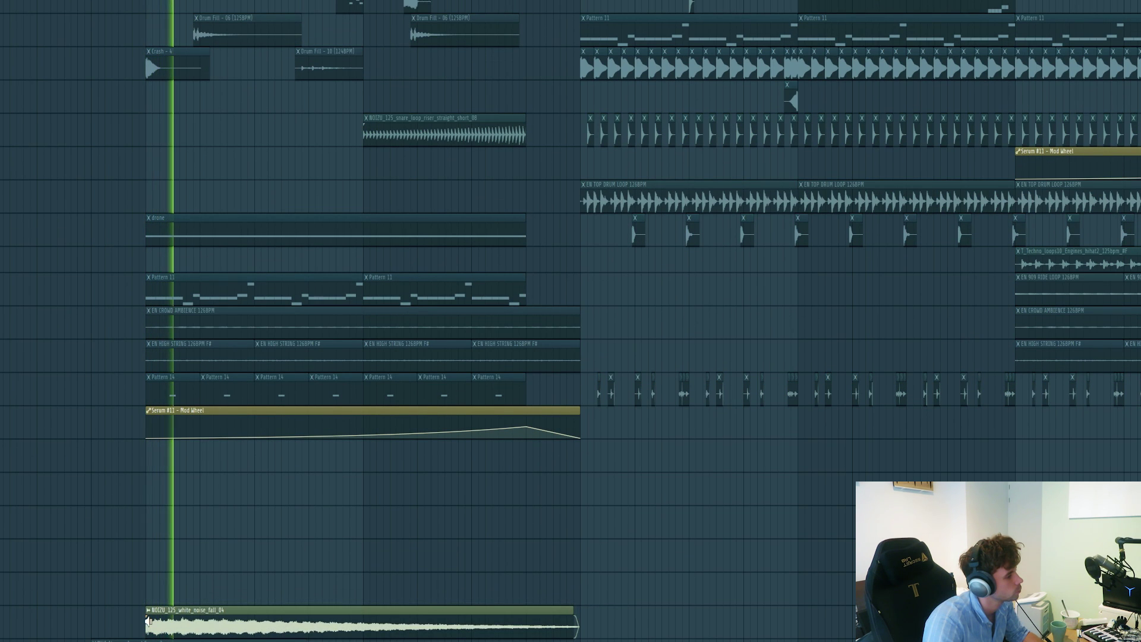
scroll(267, 491, up, 2)
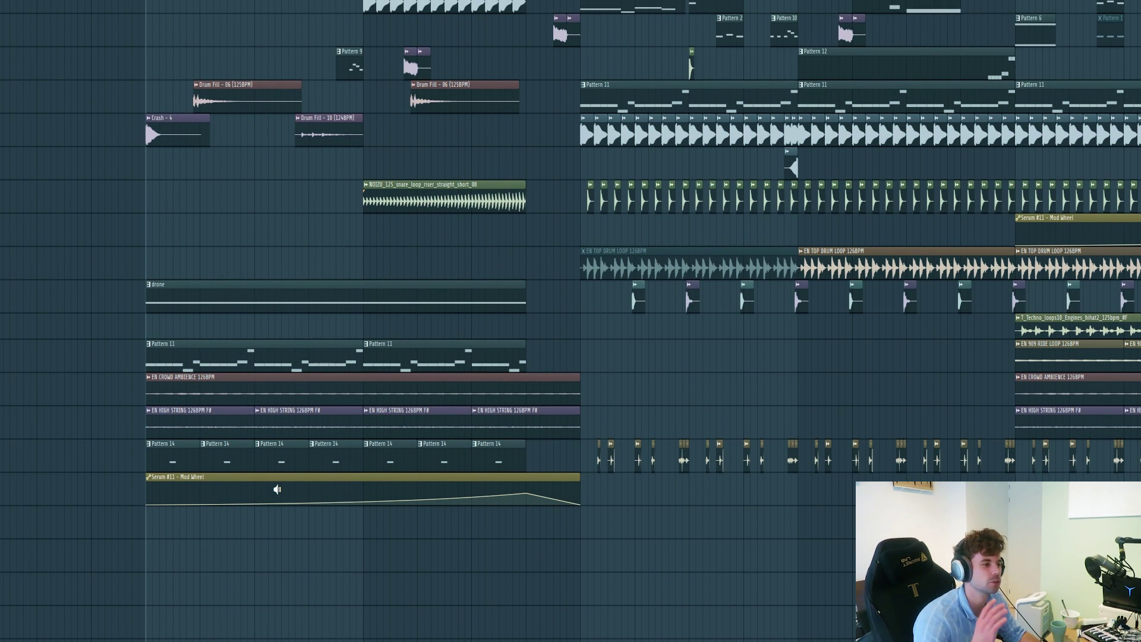
scroll(279, 475, up, 2)
scroll(363, 367, up, 3)
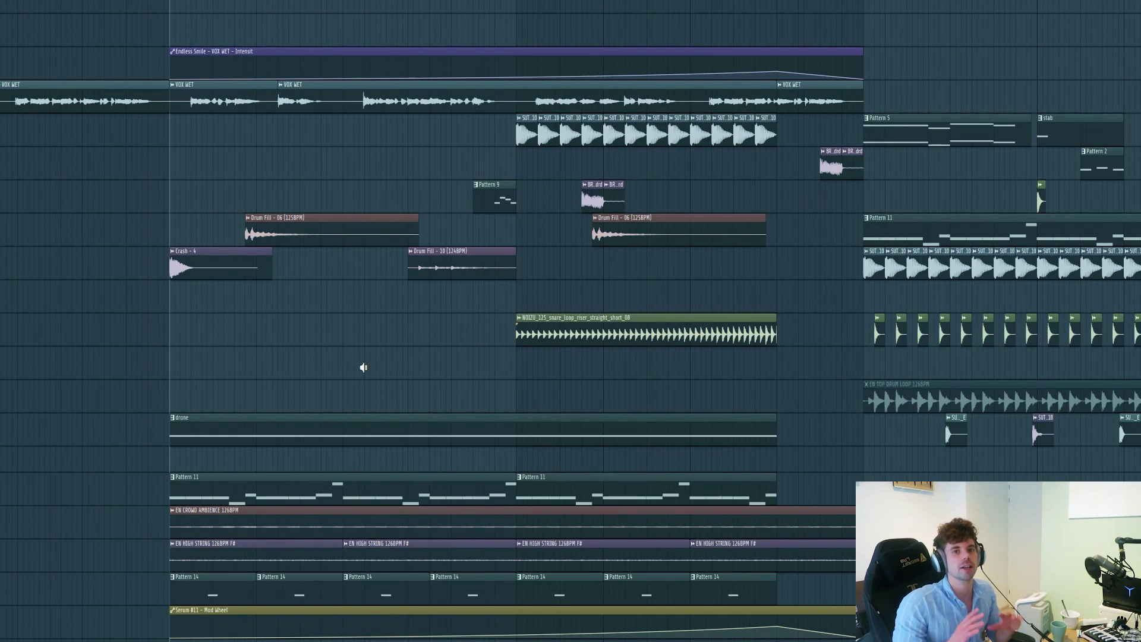